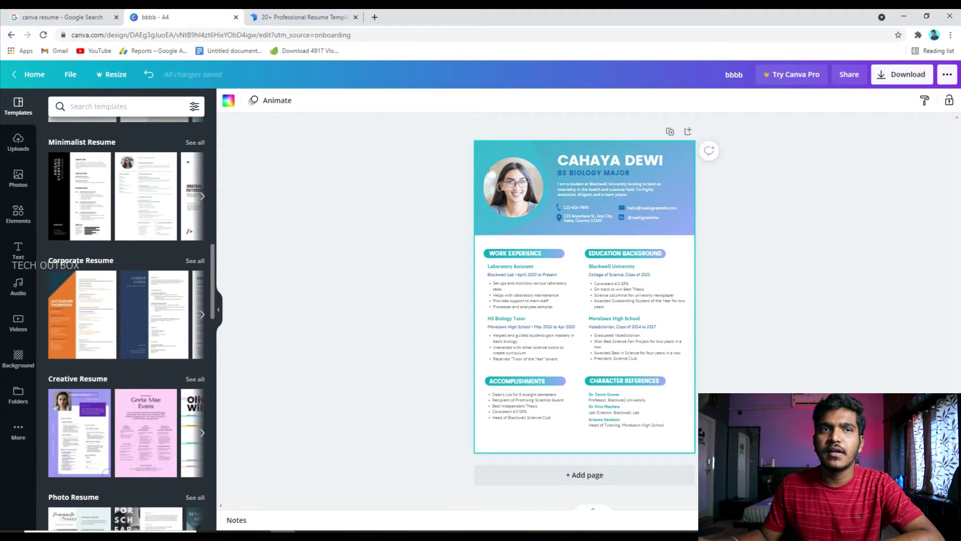
scroll(149, 351, down, 4)
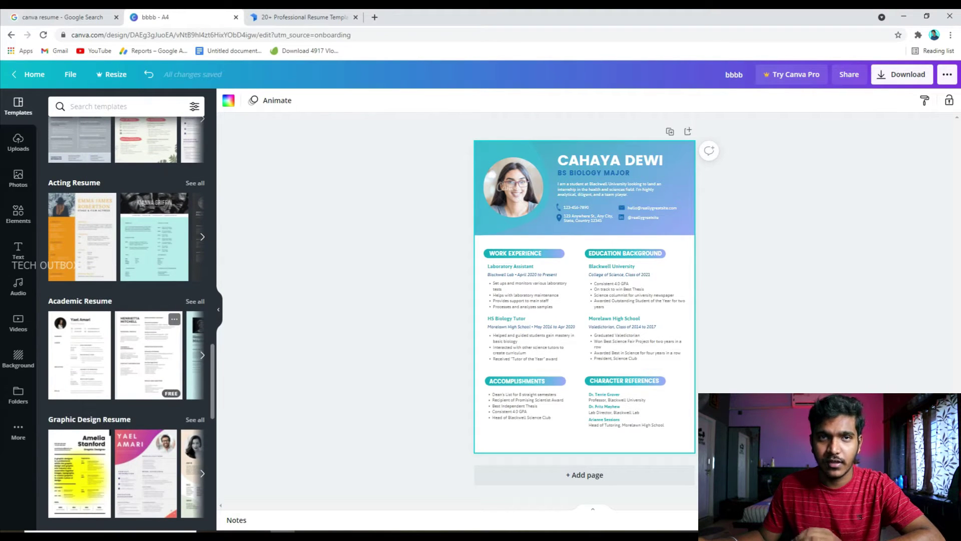
- Apply the Academic Resume template with its round photo and append a blank Page 2
click(79, 353)
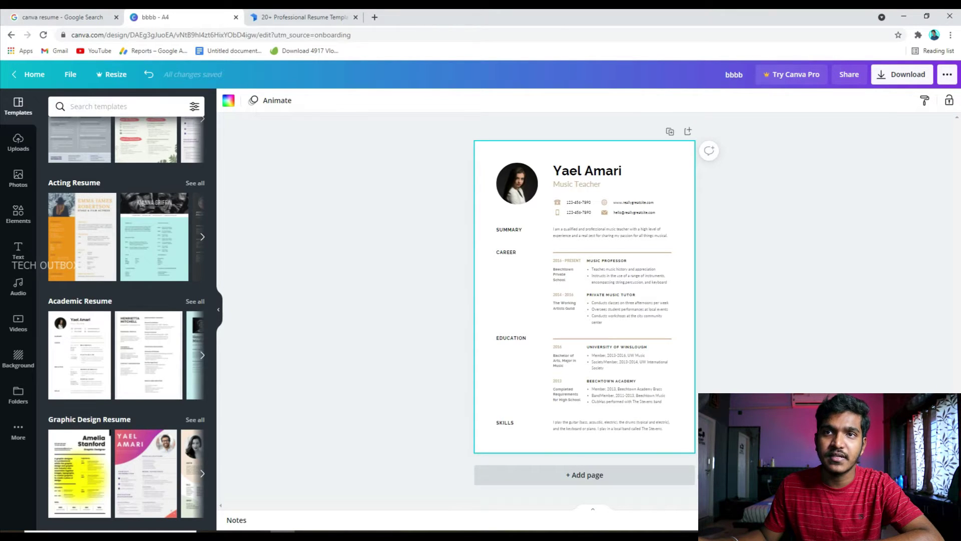
click(584, 475)
scroll(584, 300, up, 5)
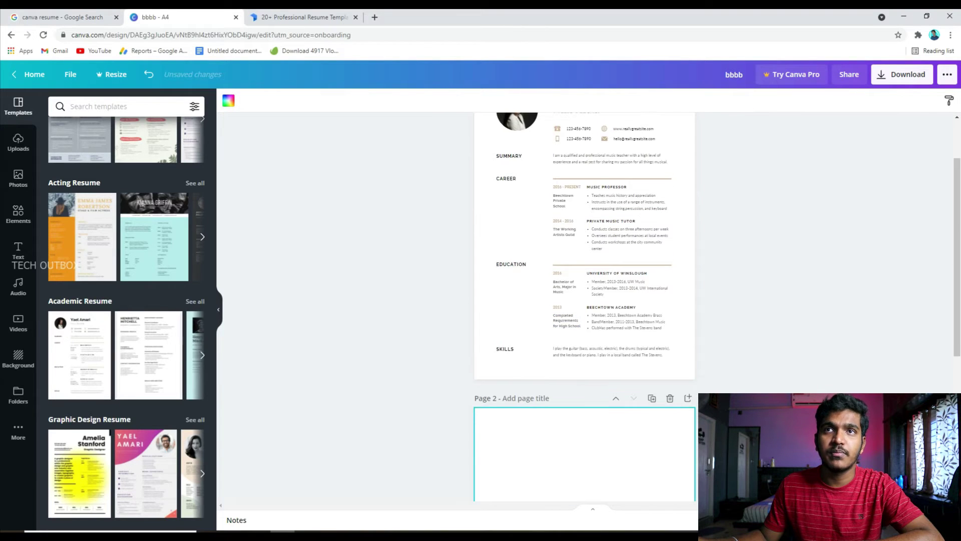
scroll(584, 300, up, 2)
scroll(584, 301, down, 3)
scroll(584, 300, up, 3)
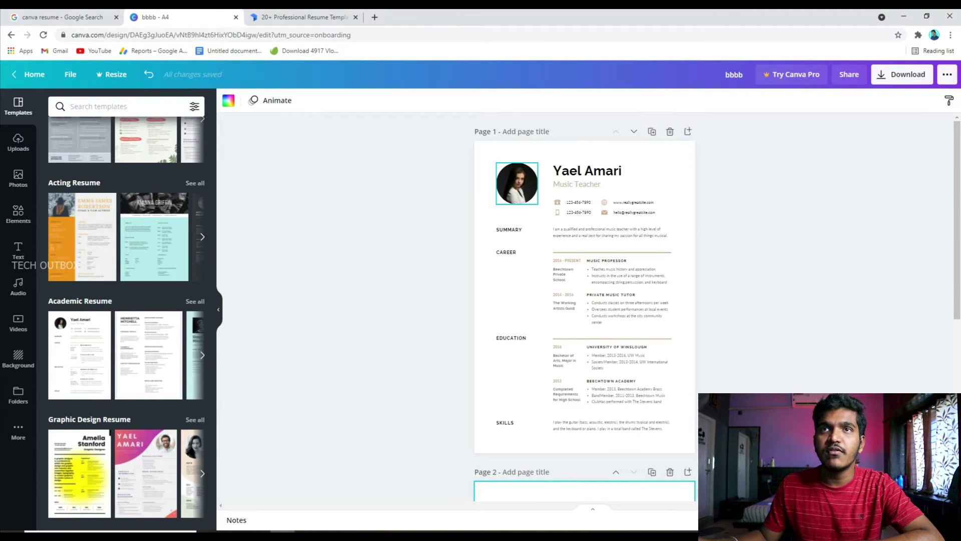
- Select the profile photo and try uploading an image from the computer, then cancel the file picker
click(518, 184)
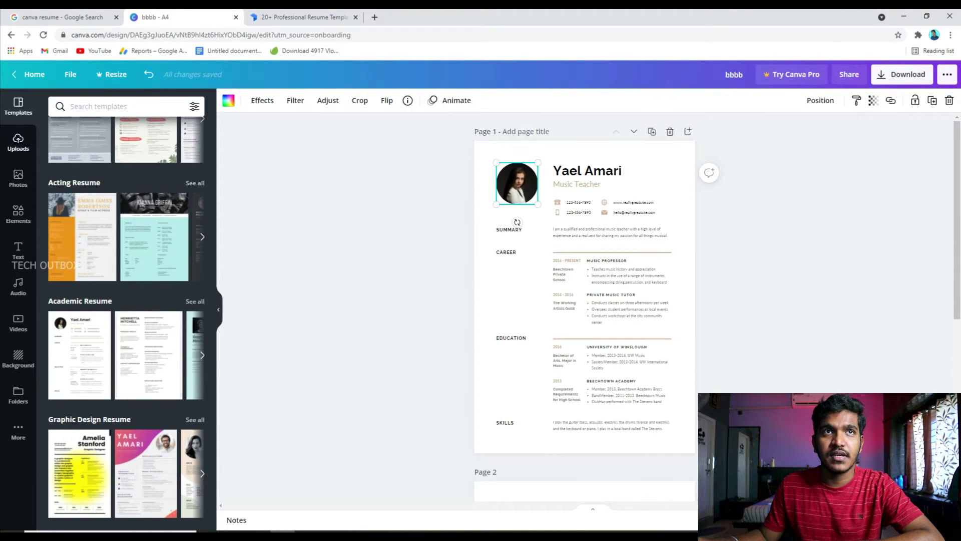
click(18, 142)
click(199, 104)
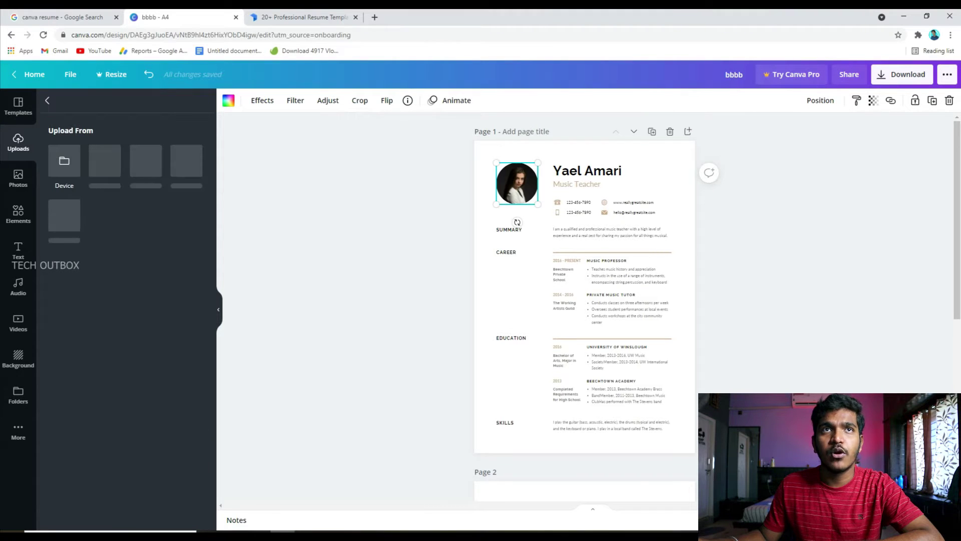
click(64, 160)
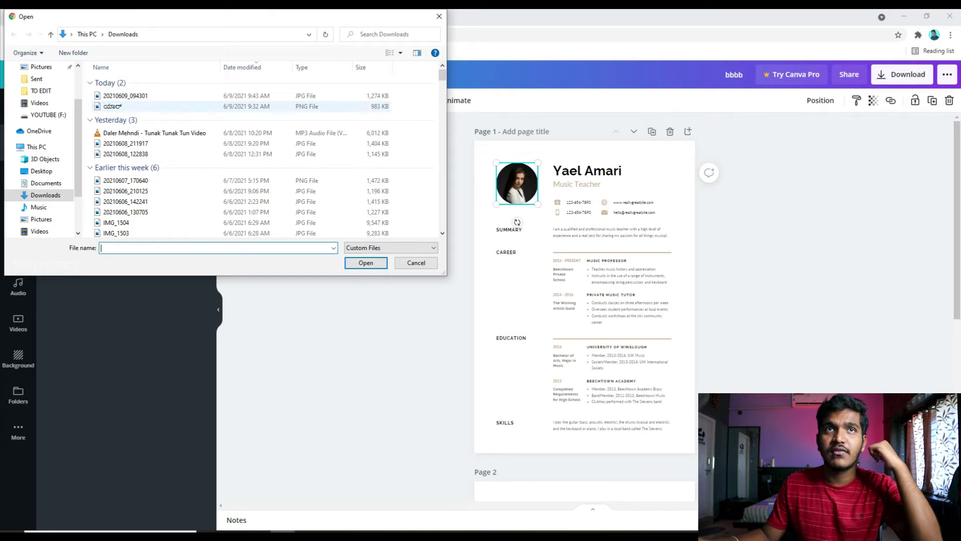
key(Escape)
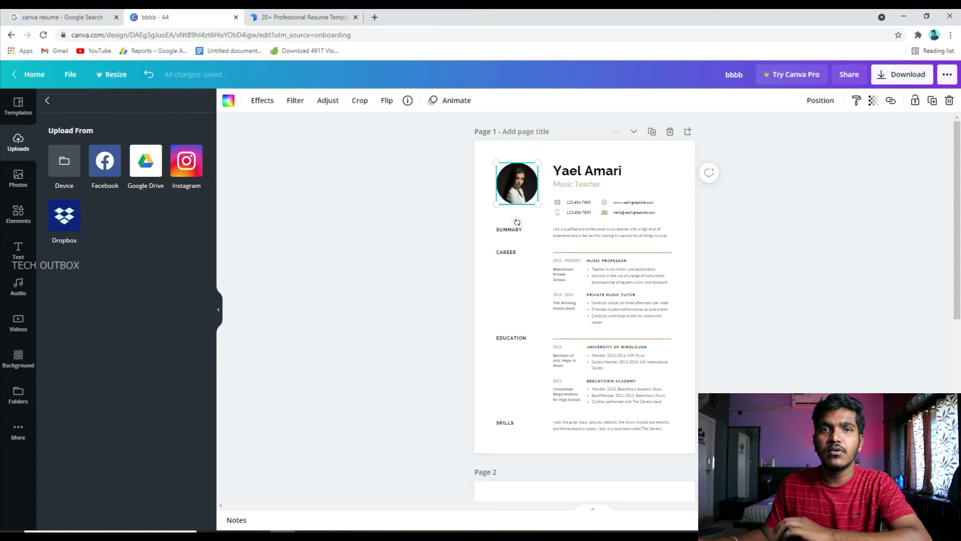
- Add a Trending stock photo to the page, reposition it, then delete it again
click(18, 178)
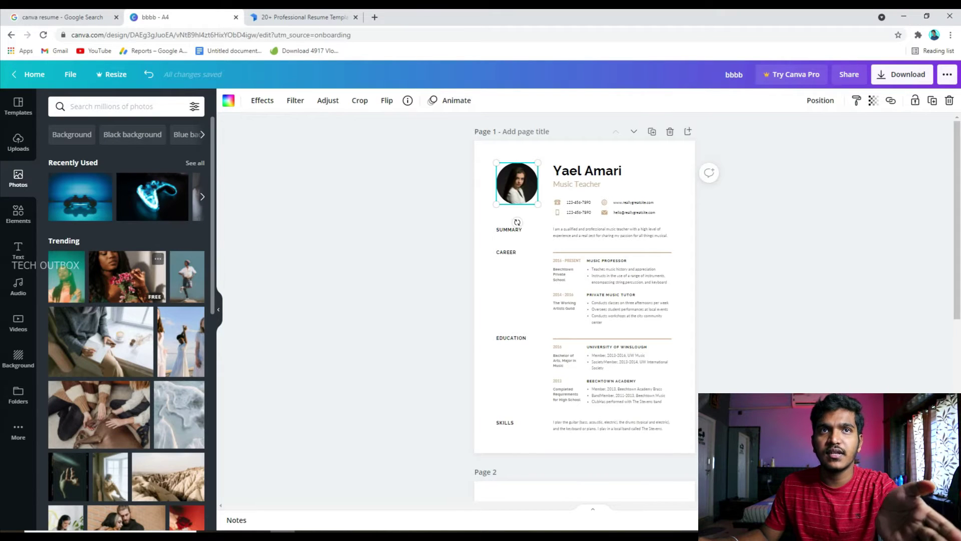
click(100, 341)
drag(101, 340, 294, 456)
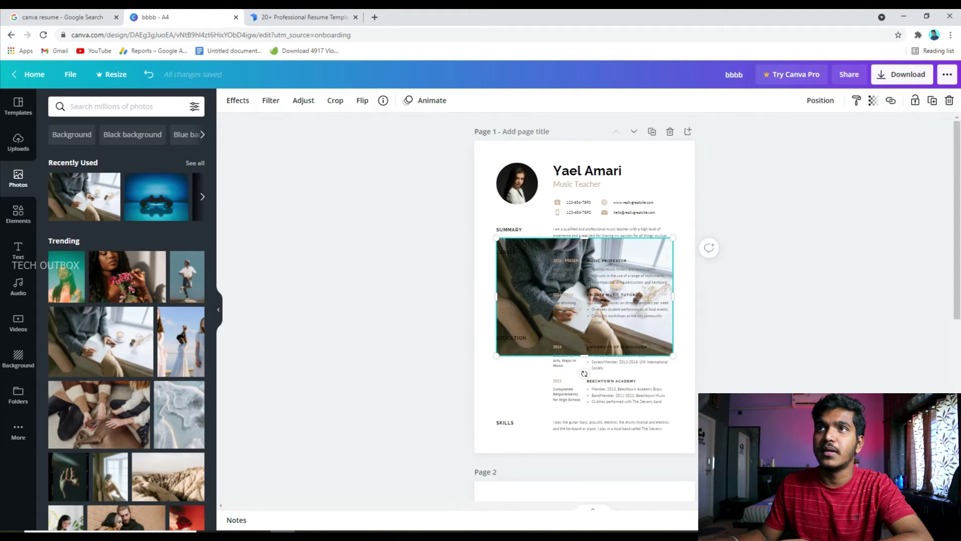
key(Delete)
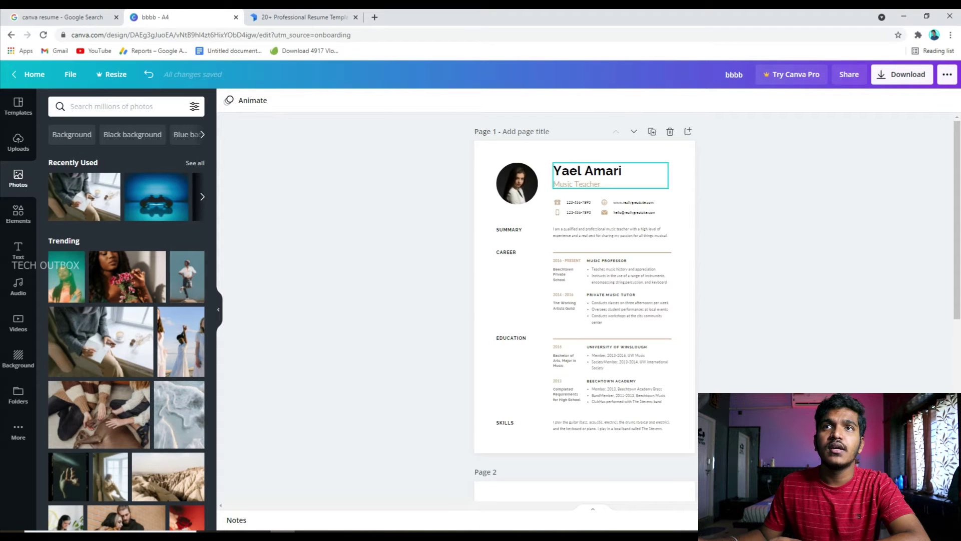
- Replace the heading name with the applicant's name
click(611, 175)
double_click(601, 171)
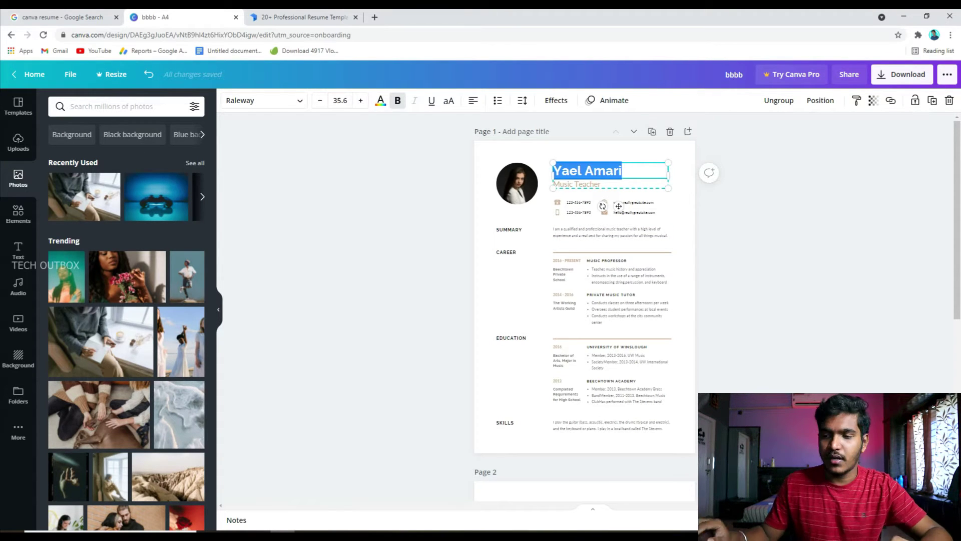
text(THEJAS)
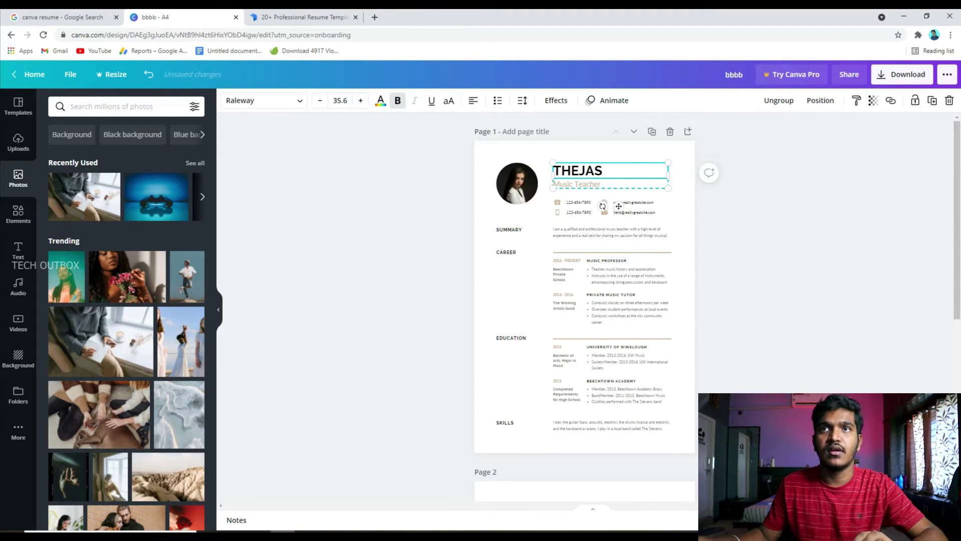
click(601, 220)
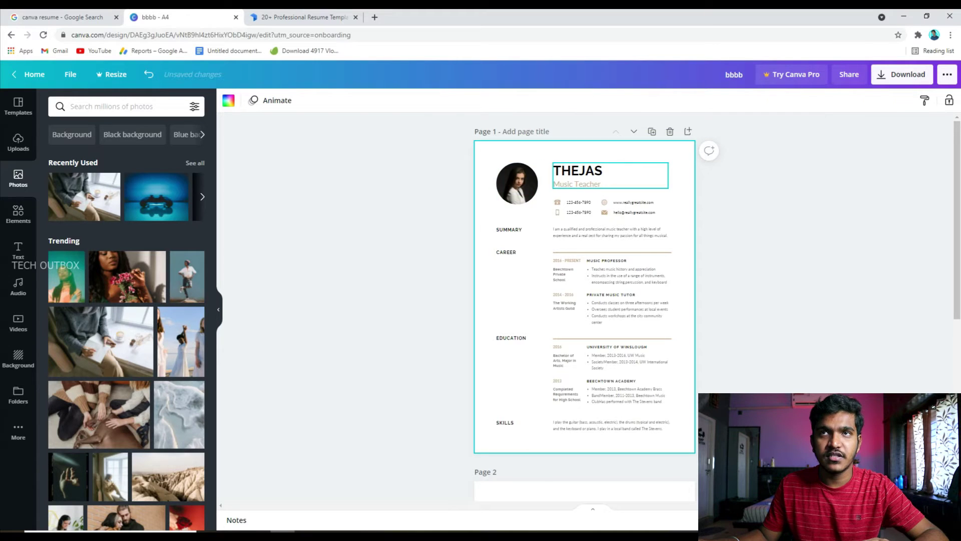
- Change the Music Teacher title to SOFTWARE ENGINEER and shrink it to size 13.9
double_click(581, 184)
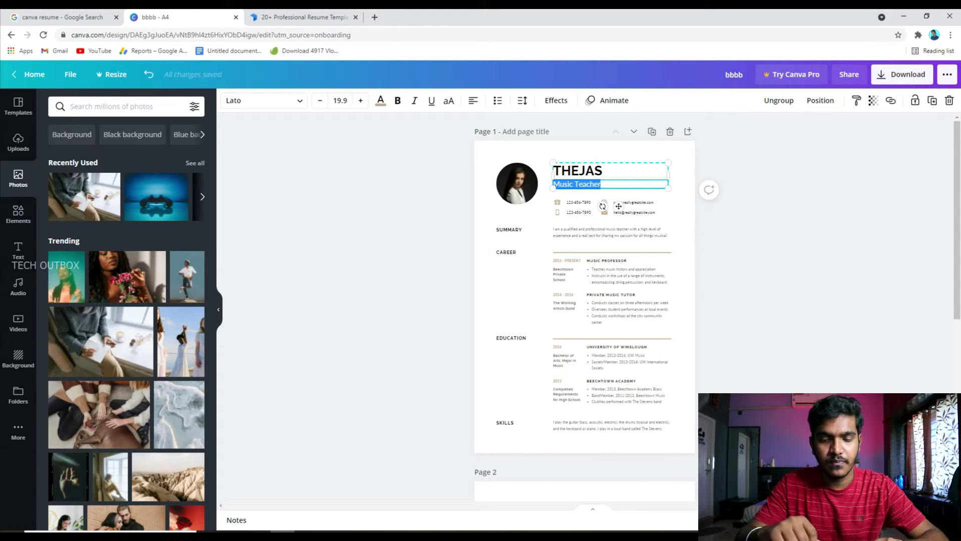
key(BackSpace)
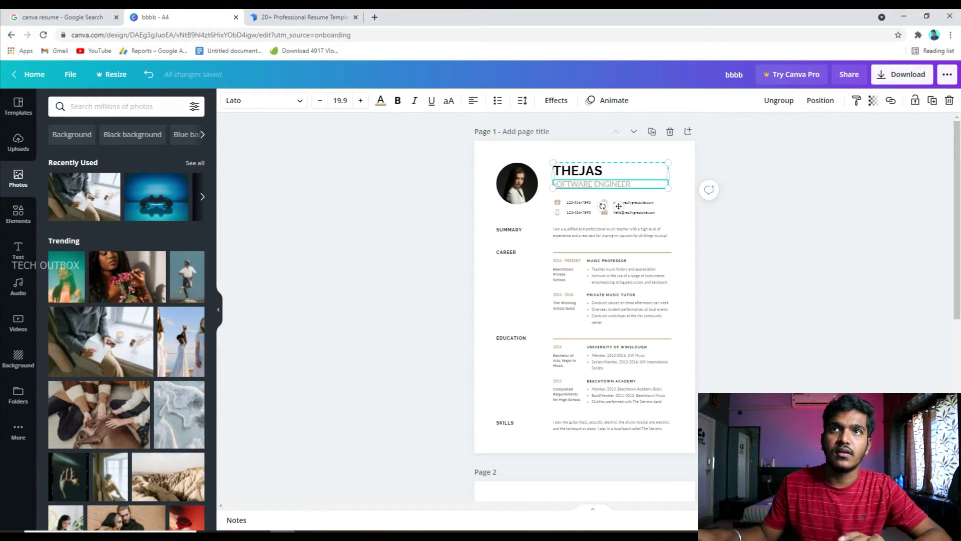
key(Escape)
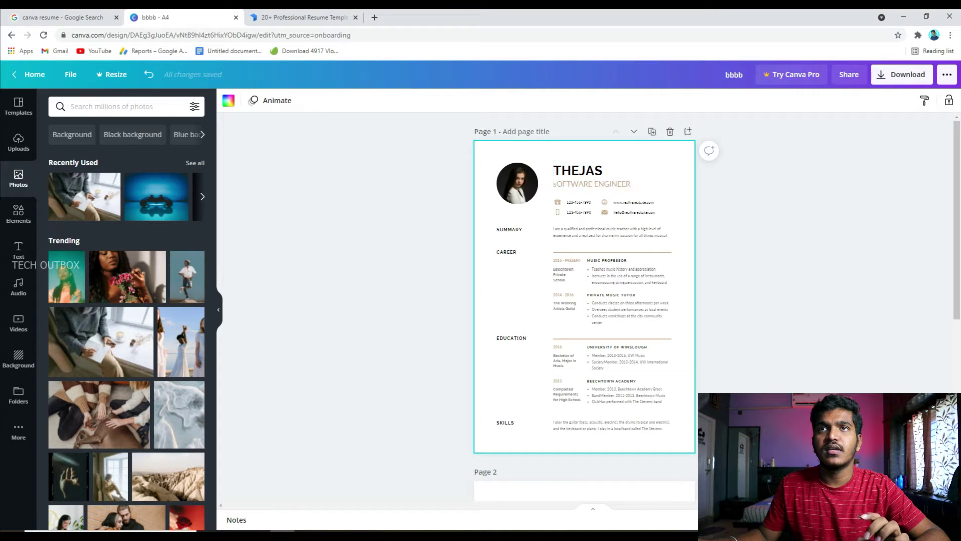
click(591, 184)
double_click(573, 184)
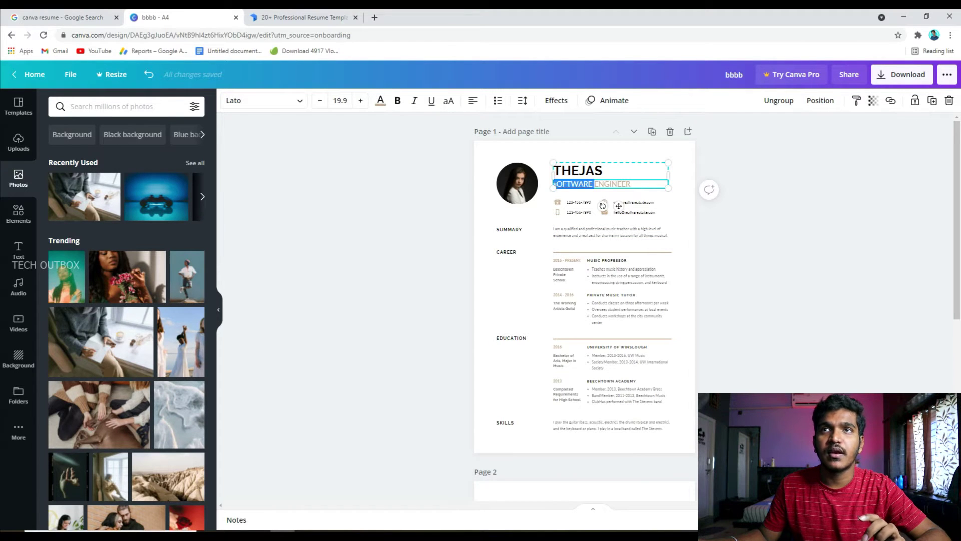
drag(630, 184, 554, 183)
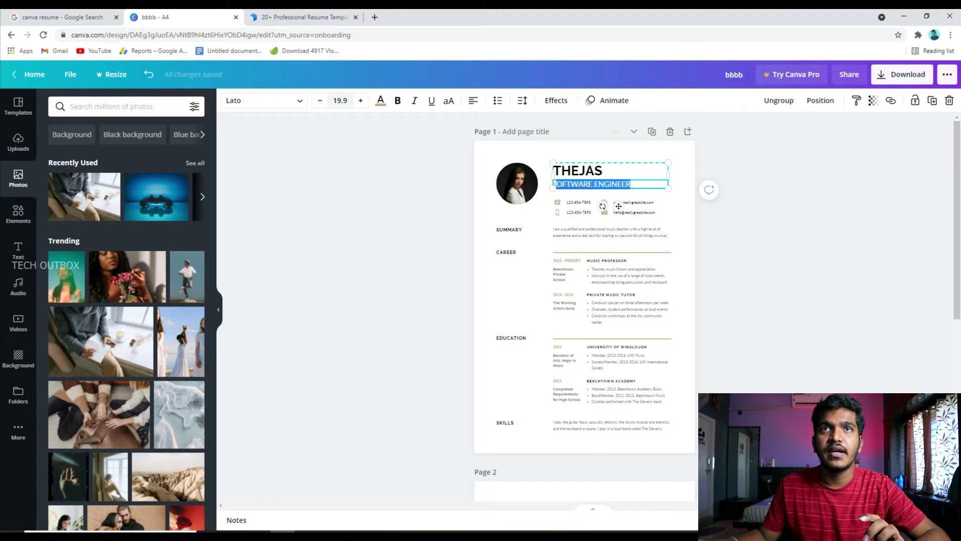
click(320, 100)
click(320, 100)
click(319, 100)
click(320, 100)
click(320, 100)
click(319, 100)
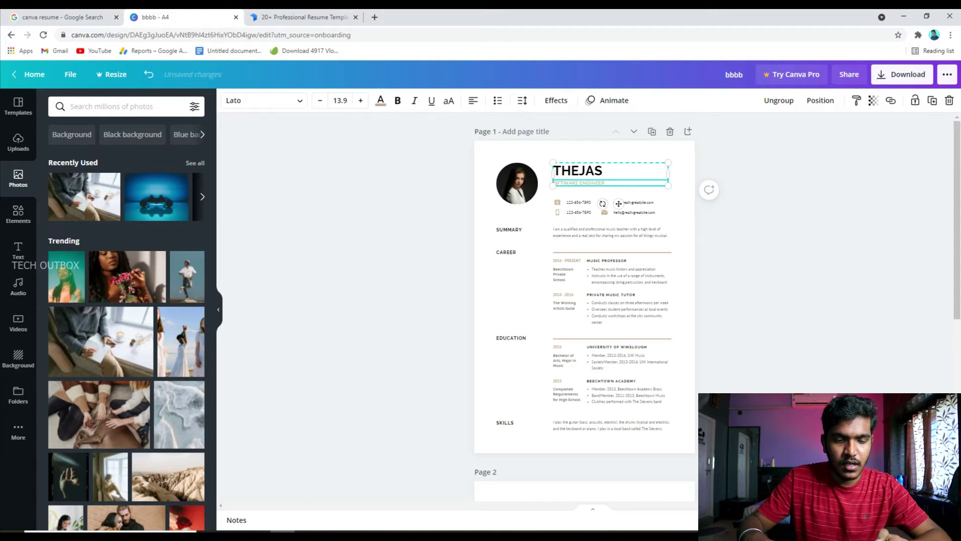
- Edit the first phone number in the contact details
click(523, 281)
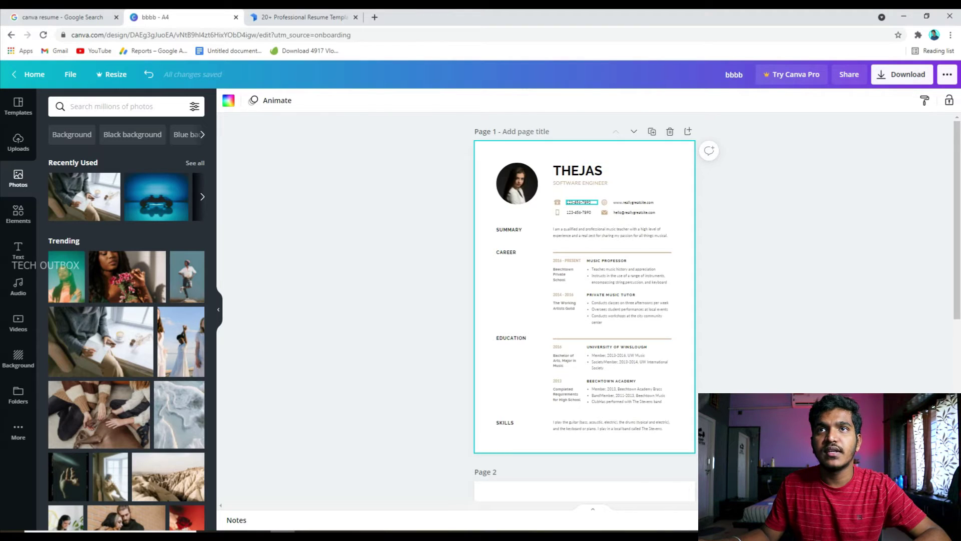
click(567, 201)
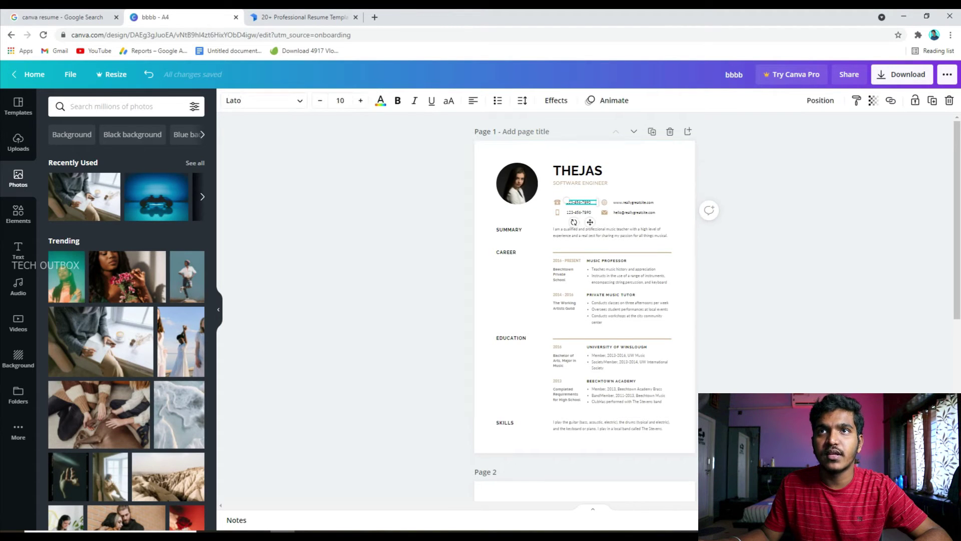
text(98484)
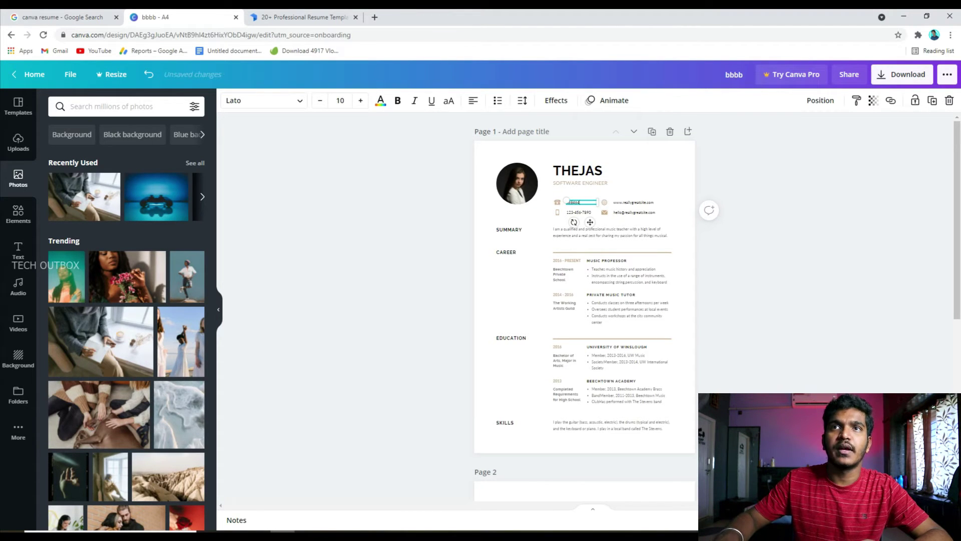
click(579, 171)
- Delete the website address line, the globe icon and the extra phone icon
click(633, 203)
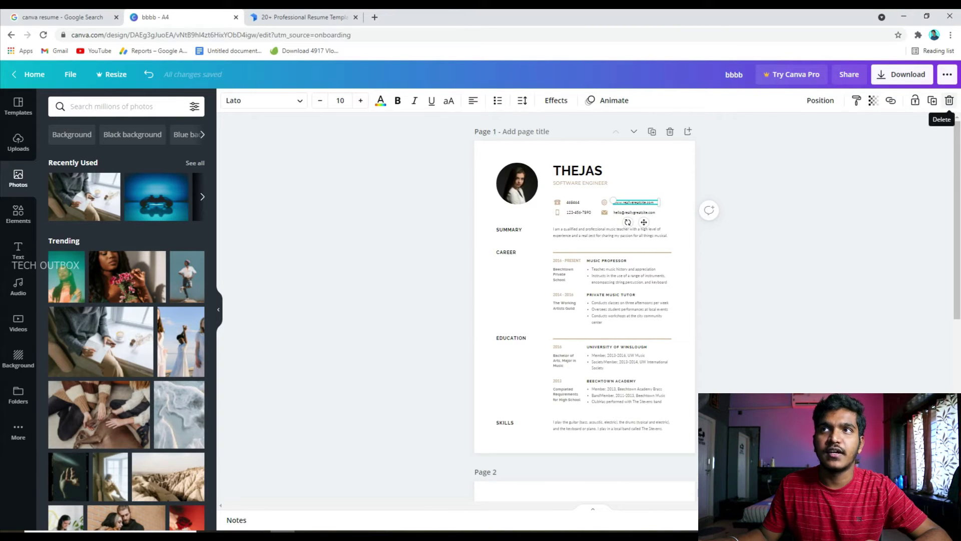
click(949, 100)
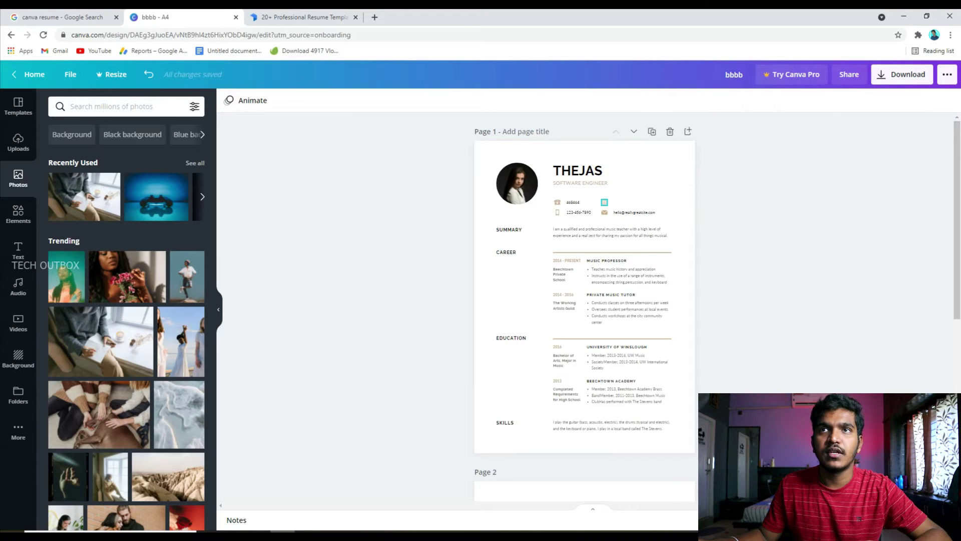
click(605, 202)
click(949, 100)
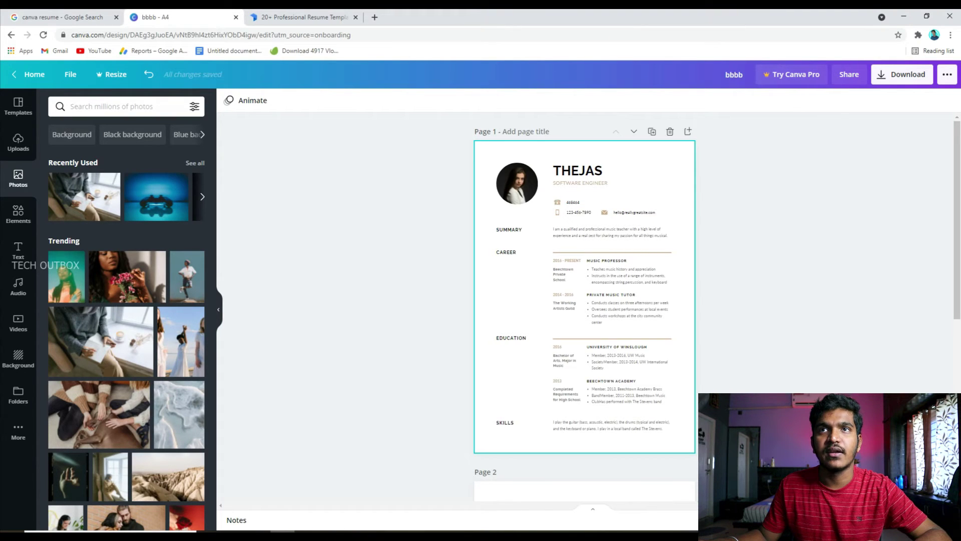
click(557, 202)
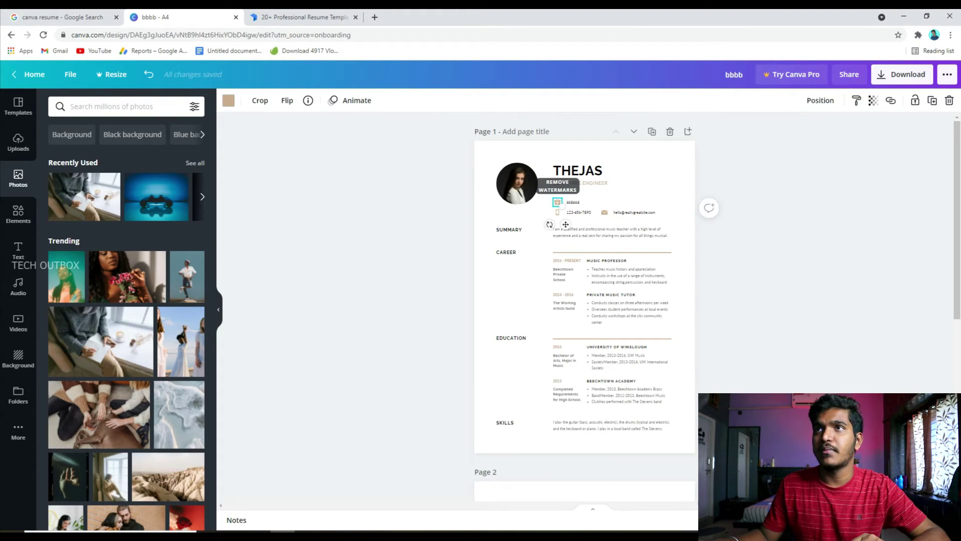
click(949, 100)
- Delete the stray 464464 text box, nudge the phone number into line, and browse résumé templates
click(573, 202)
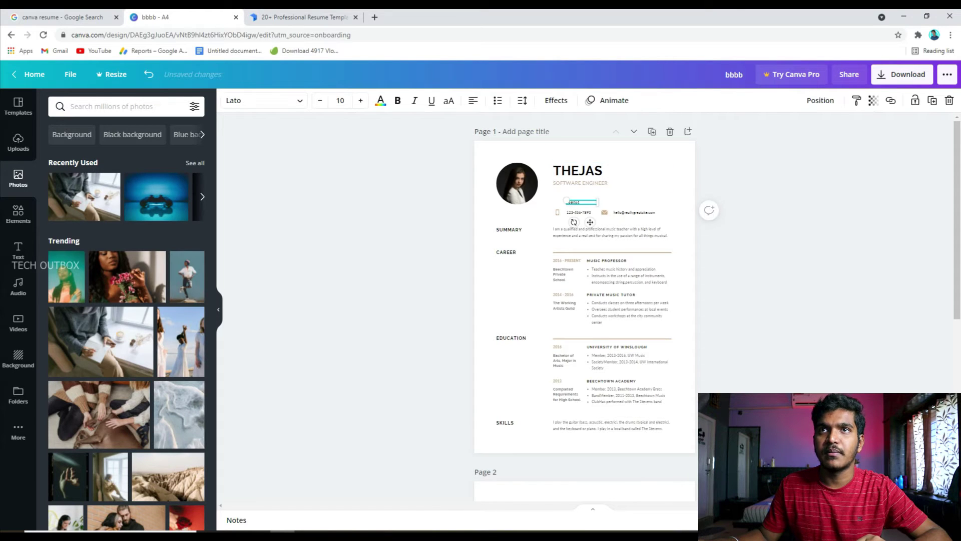
key(Delete)
click(578, 212)
drag(578, 212, 580, 212)
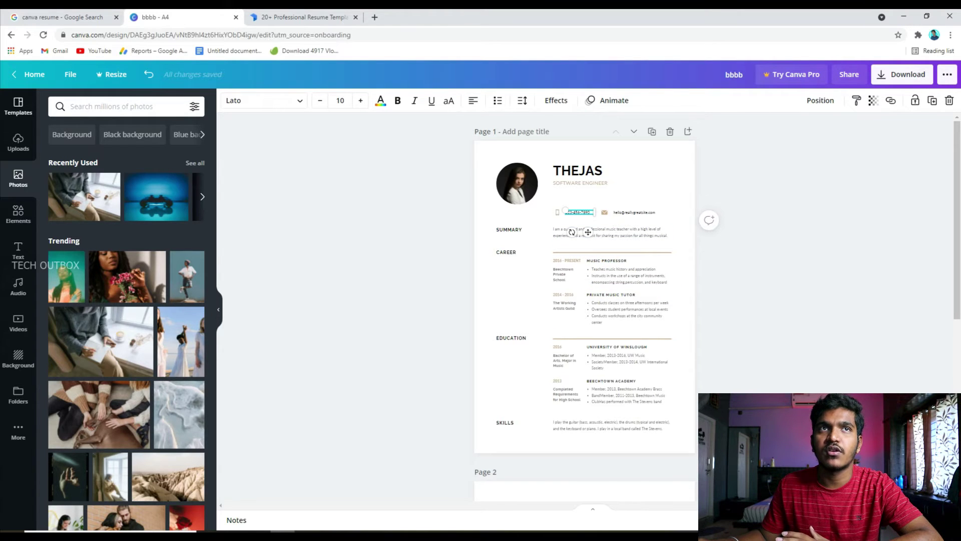
click(18, 106)
scroll(585, 300, down, 2)
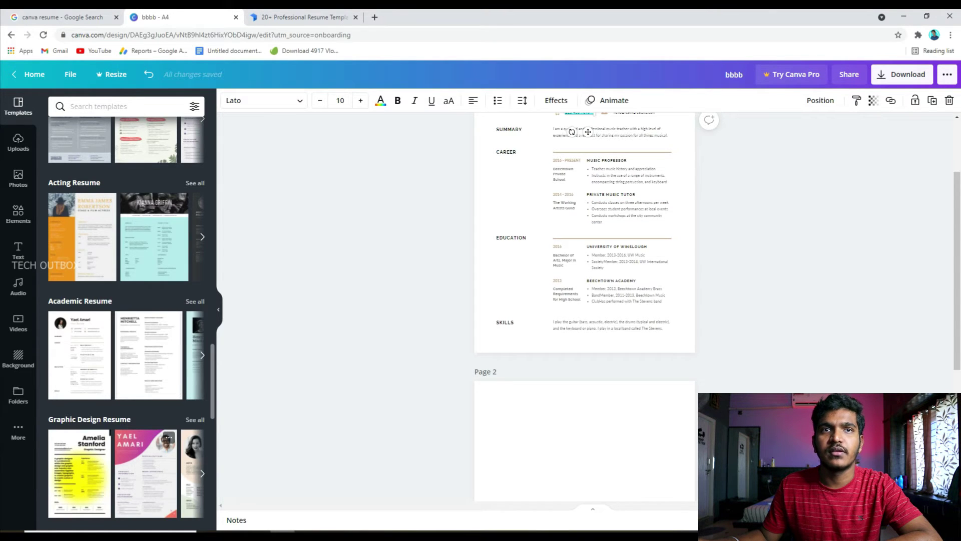
- Replace page 1 with the pink Graphic Design Resume template and add the headphones stock photo
click(145, 474)
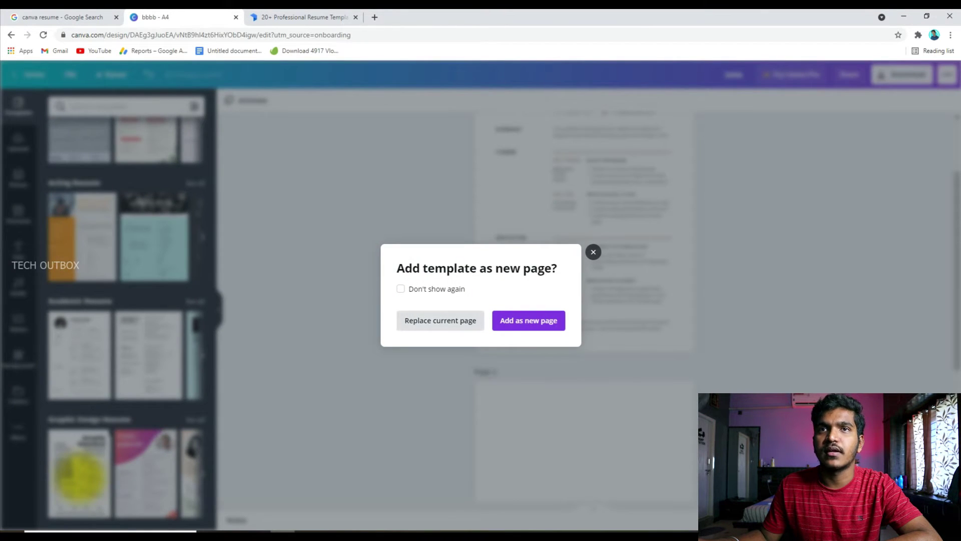
click(441, 320)
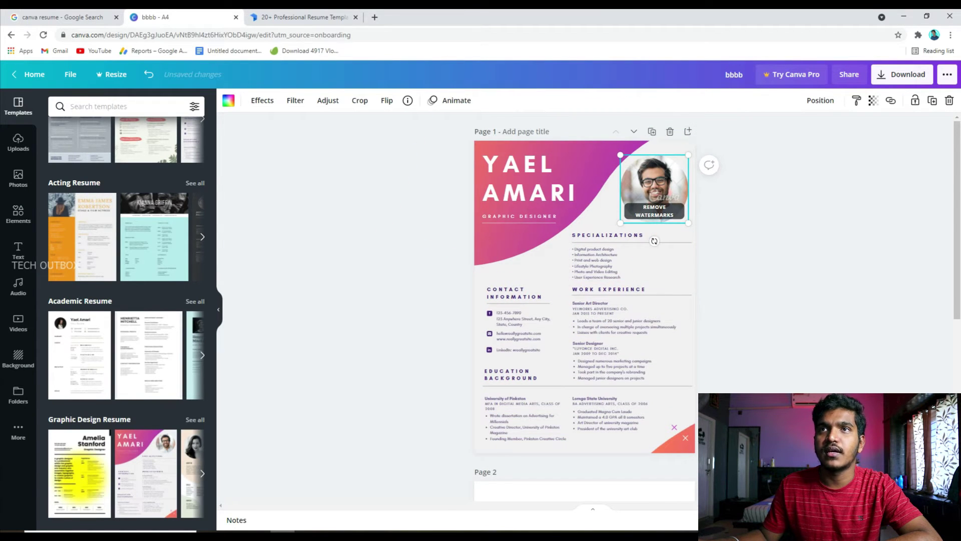
click(18, 177)
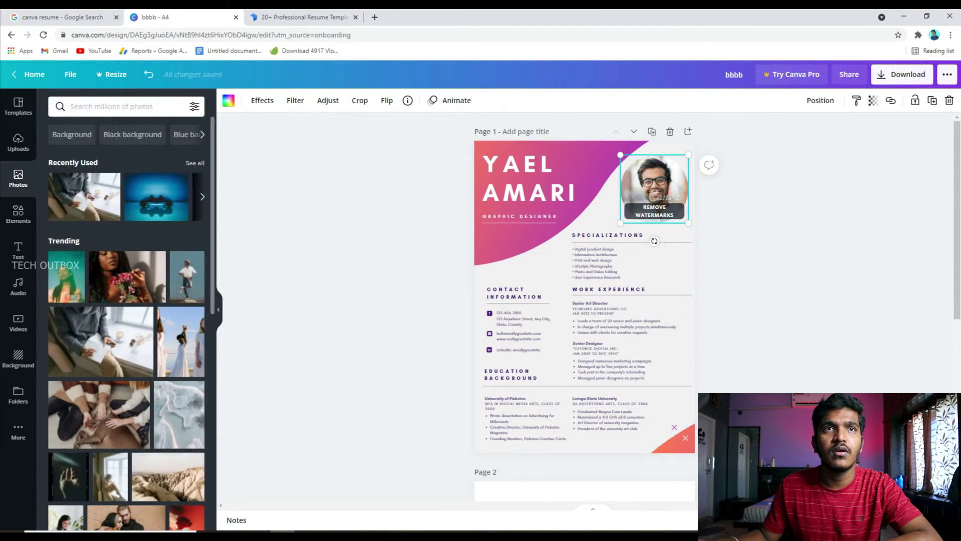
click(18, 143)
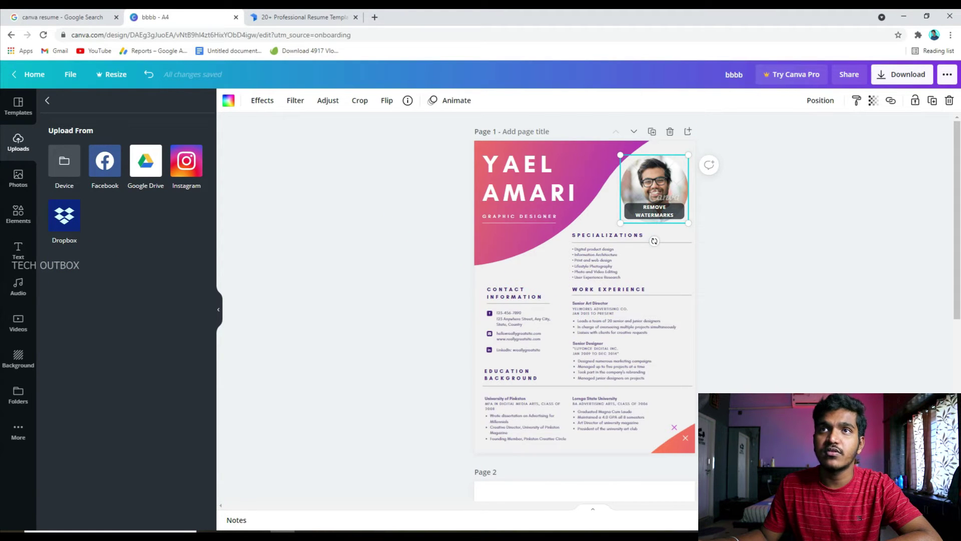
click(18, 178)
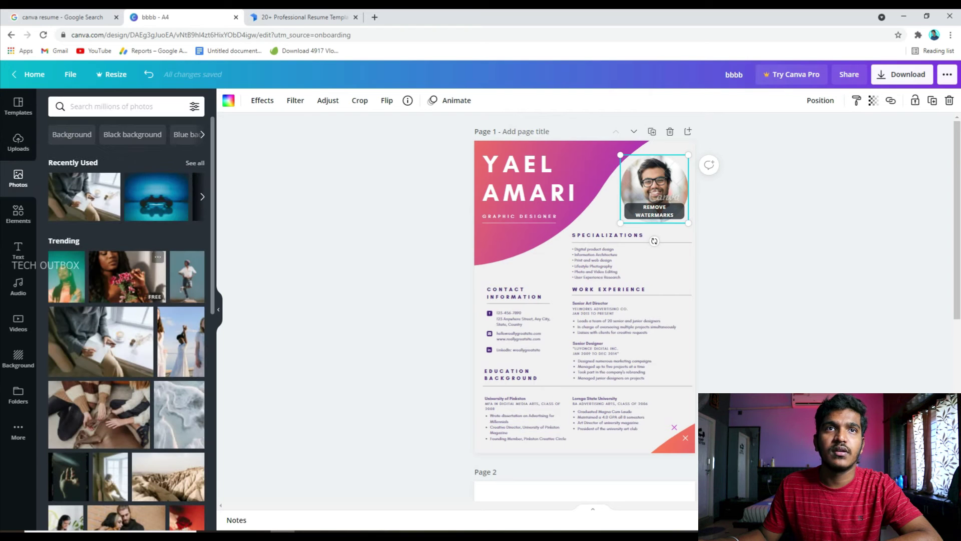
scroll(126, 301, down, 3)
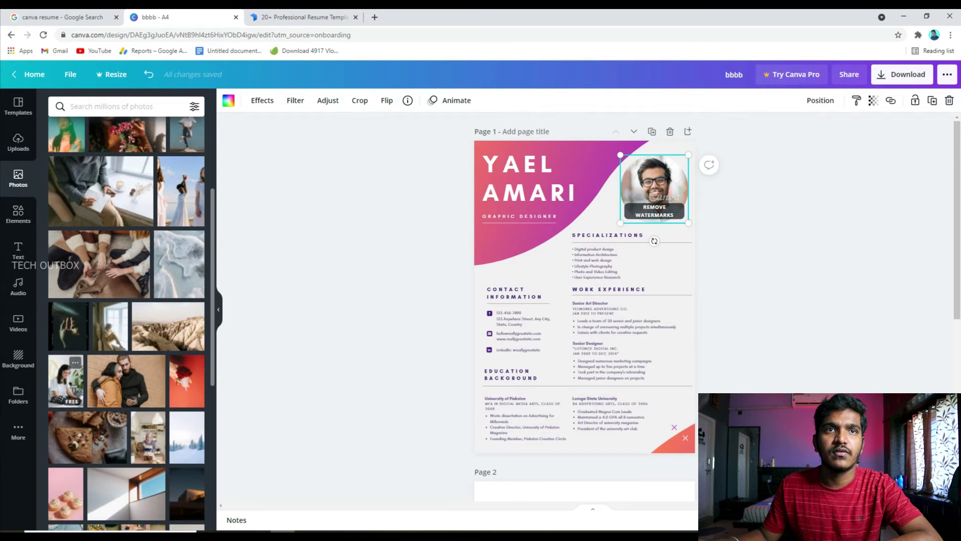
click(65, 381)
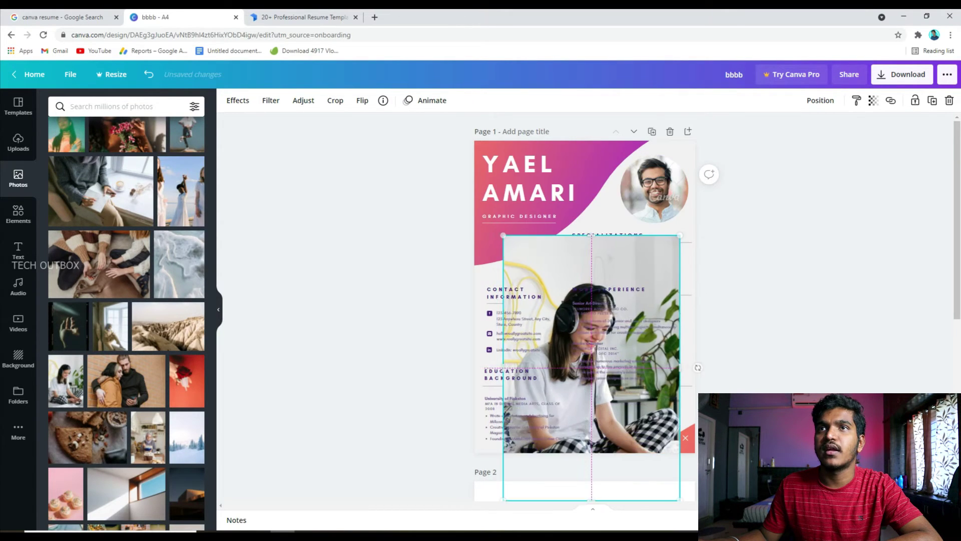
- Drop the headphones photo into the round profile frame, then scroll through the résumé templates
drag(586, 350, 654, 189)
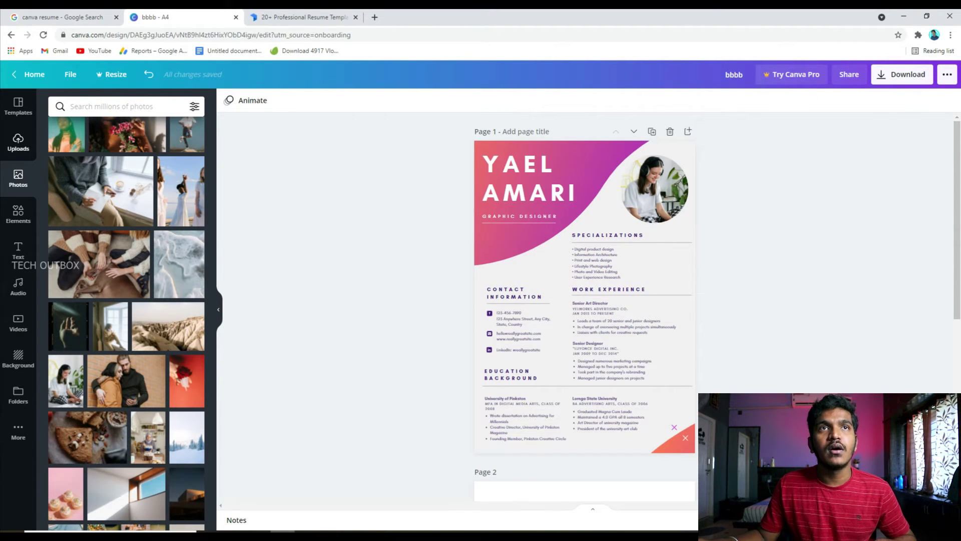
click(18, 106)
scroll(126, 308, down, 15)
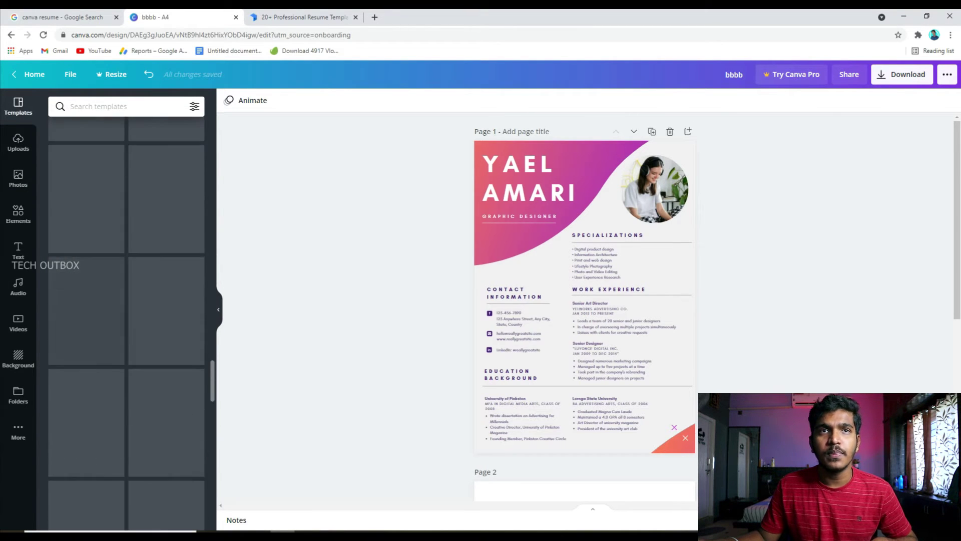
scroll(126, 308, up, 5)
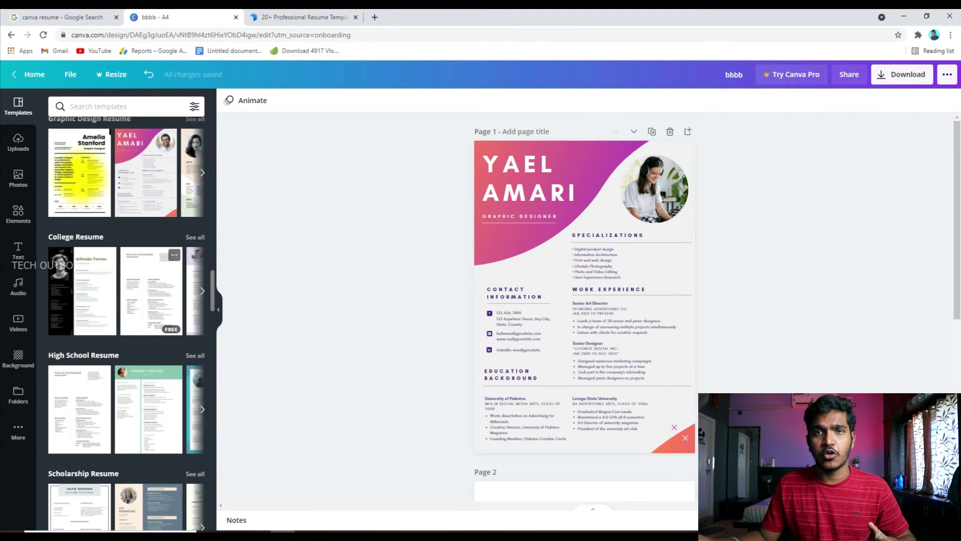
scroll(126, 307, up, 4)
scroll(126, 308, up, 15)
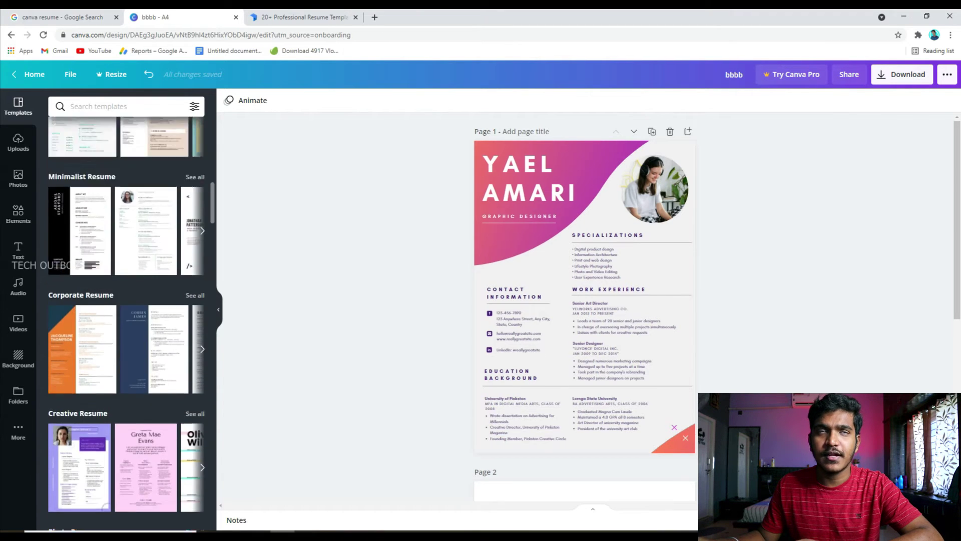
scroll(145, 301, up, 4)
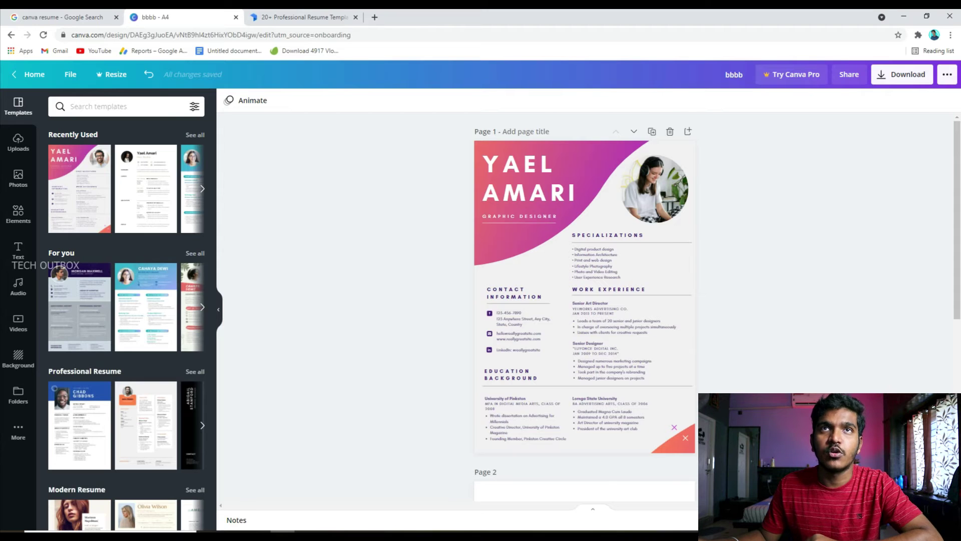
- In the Zety tab, scroll the Resume Templates page and choose the Concept template
key(ctrl+Tab)
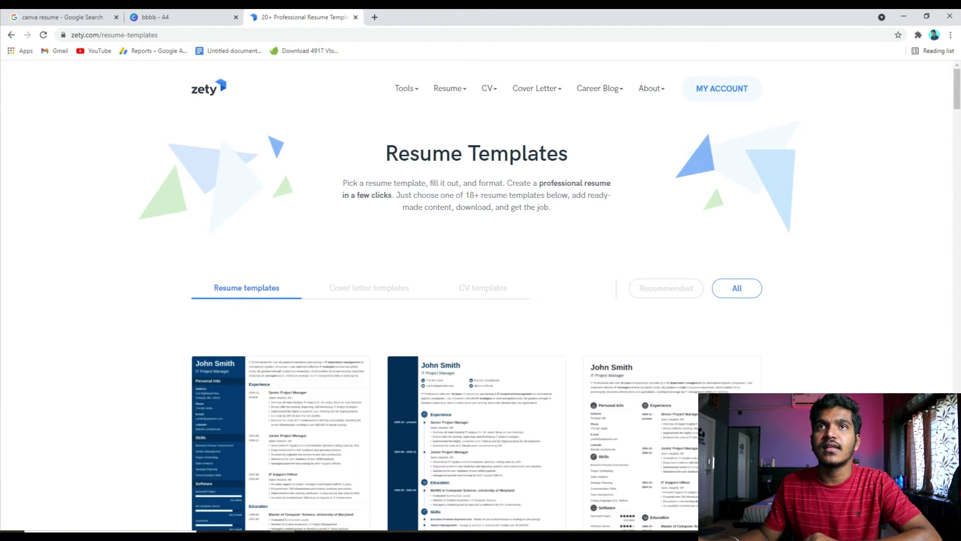
scroll(400, 189, down, 2)
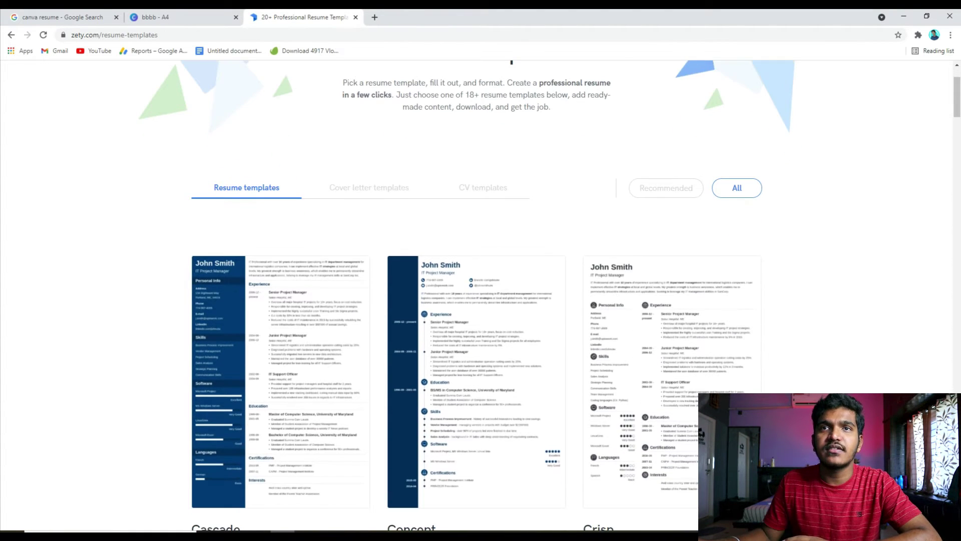
mouse_move(475, 485)
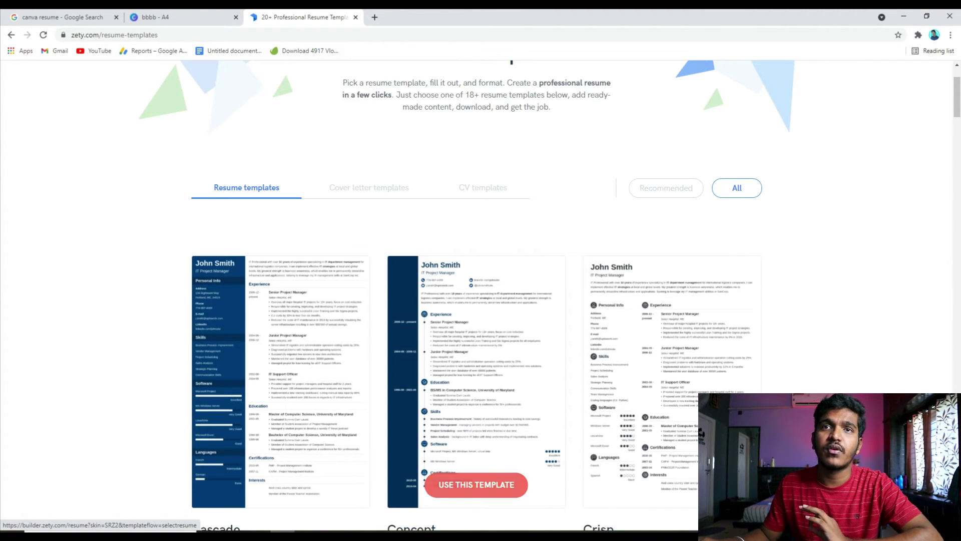
scroll(476, 485, down, 5)
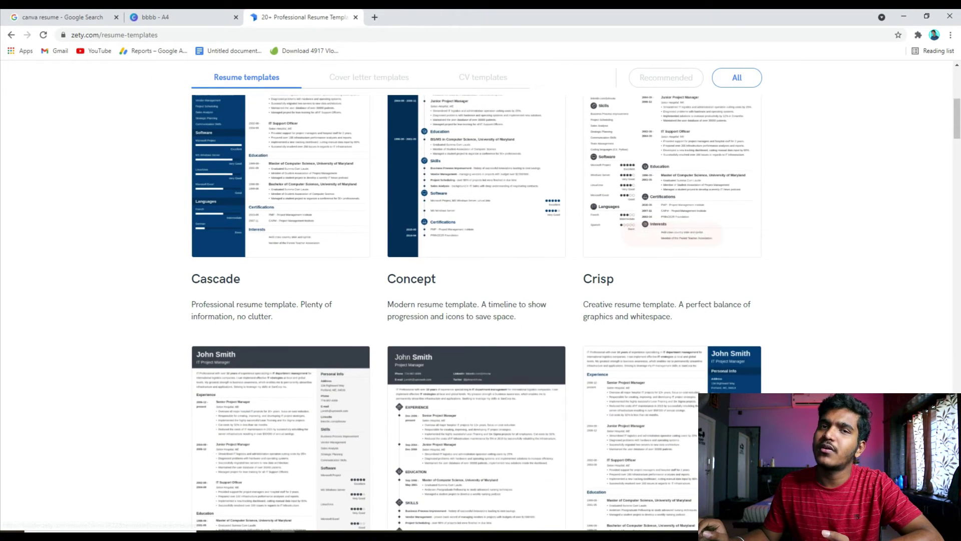
scroll(475, 300, up, 2)
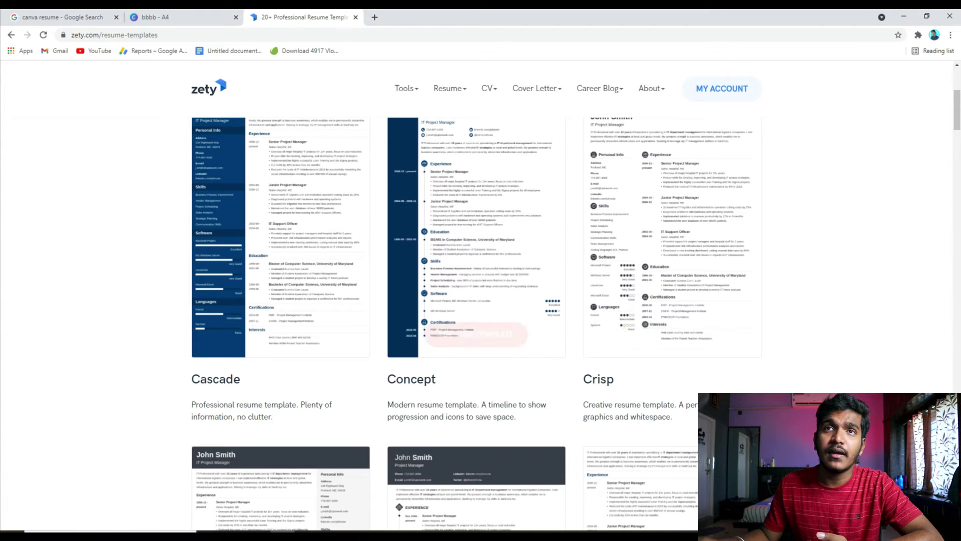
scroll(476, 300, up, 4)
scroll(476, 300, down, 3)
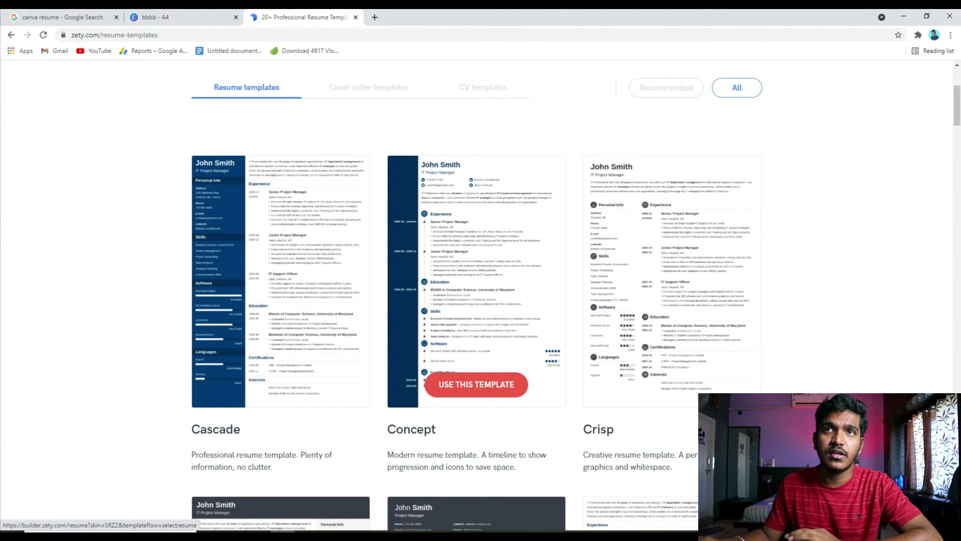
key(ctrl+shift+Tab)
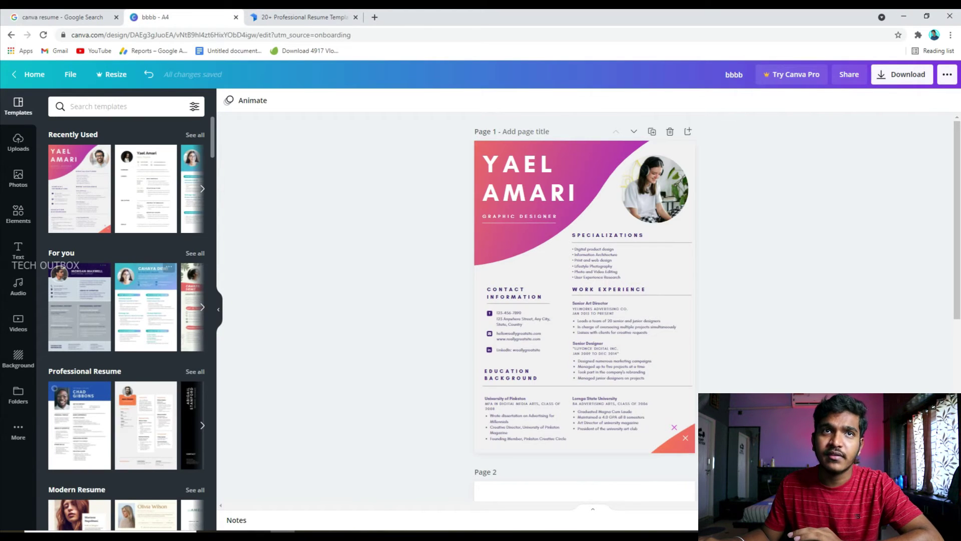
key(ctrl+Tab)
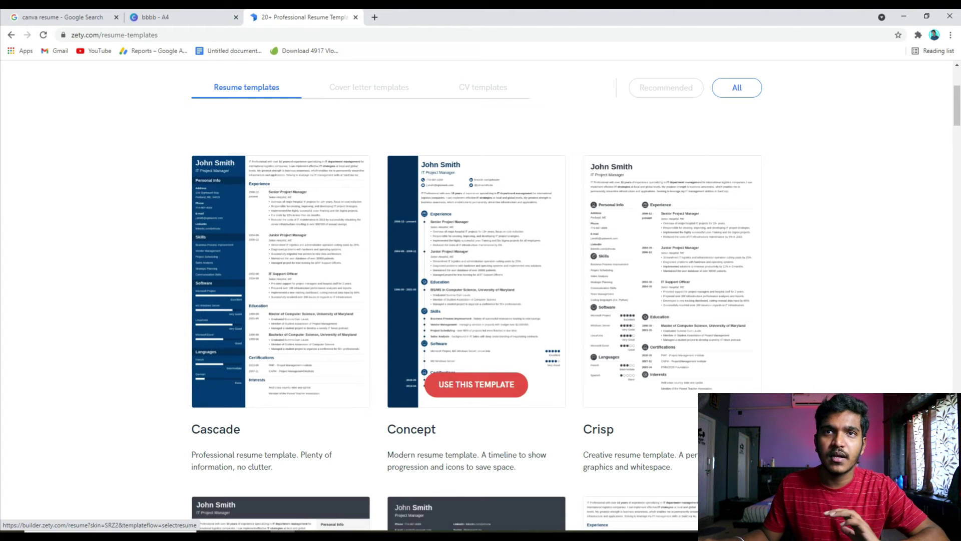
scroll(476, 300, down, 10)
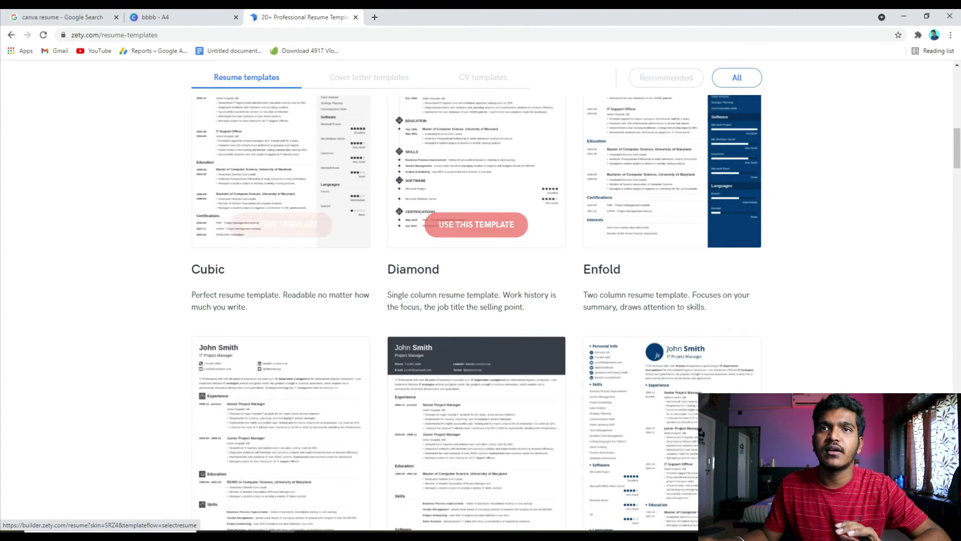
scroll(476, 300, down, 17)
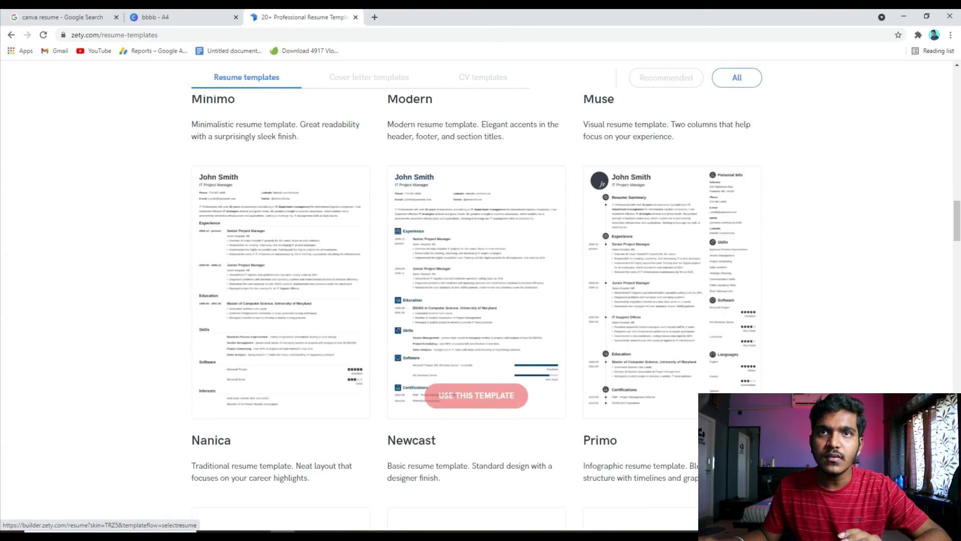
scroll(476, 301, down, 10)
scroll(476, 300, up, 5)
scroll(476, 300, up, 20)
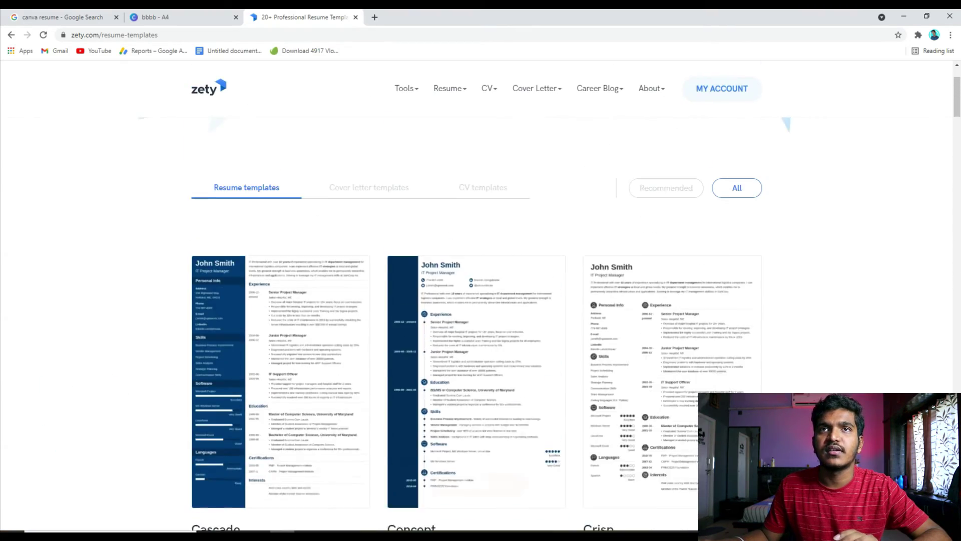
scroll(476, 300, down, 2)
click(476, 384)
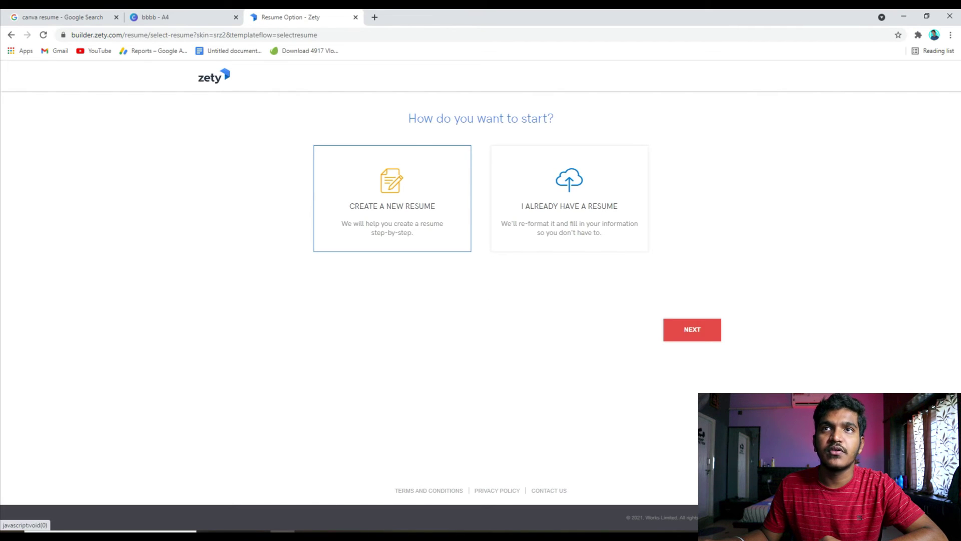
- Start a résumé from scratch and fill in name, profession, city, state and zip code with placeholder text
click(692, 330)
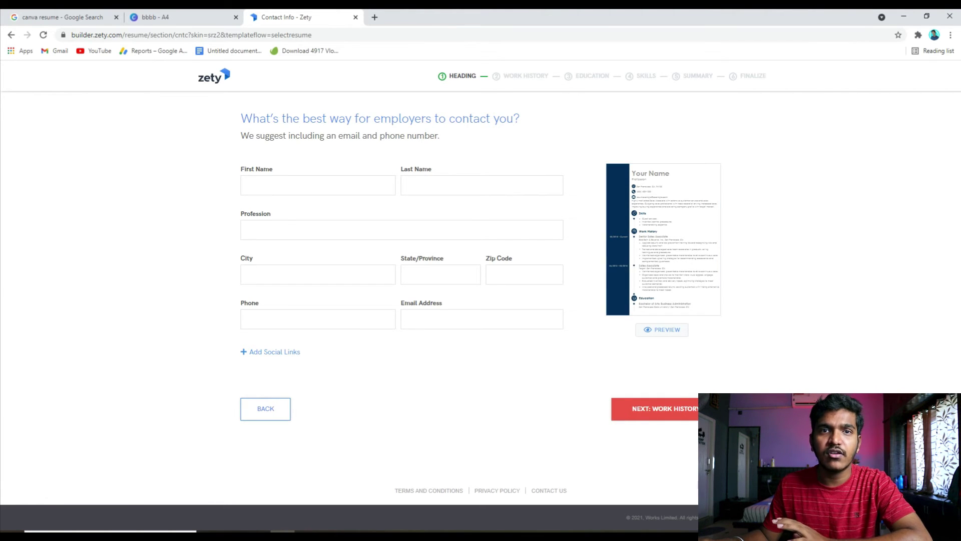
click(317, 185)
text(GETRGETG)
key(Tab)
text(GETRG)
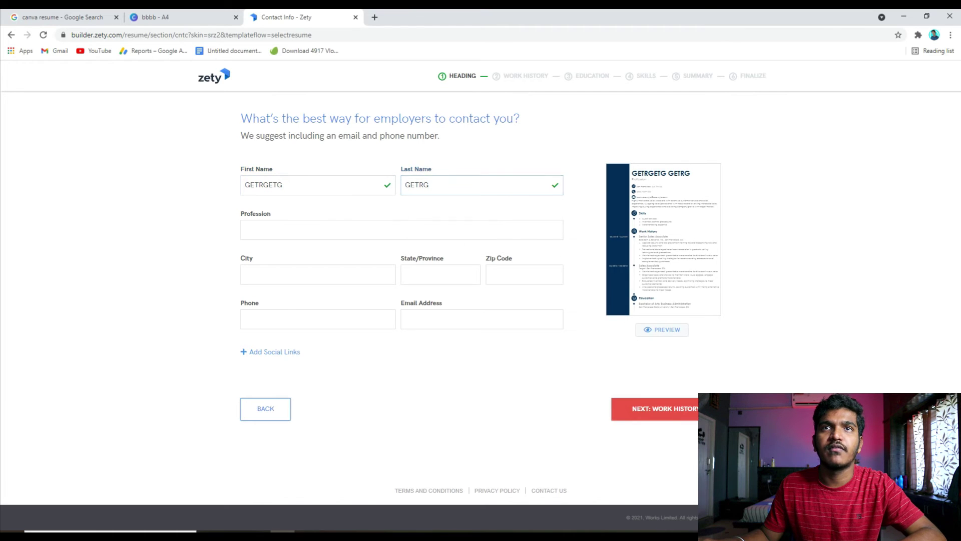
click(401, 230)
text(GTRGGT)
key(Tab)
text(THGGTHTRH)
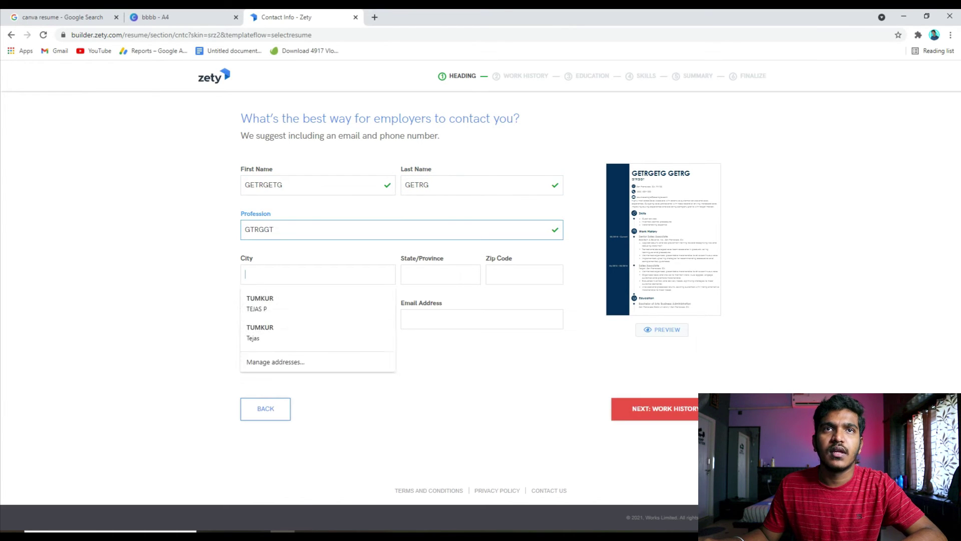
key(Tab)
text(THTRH)
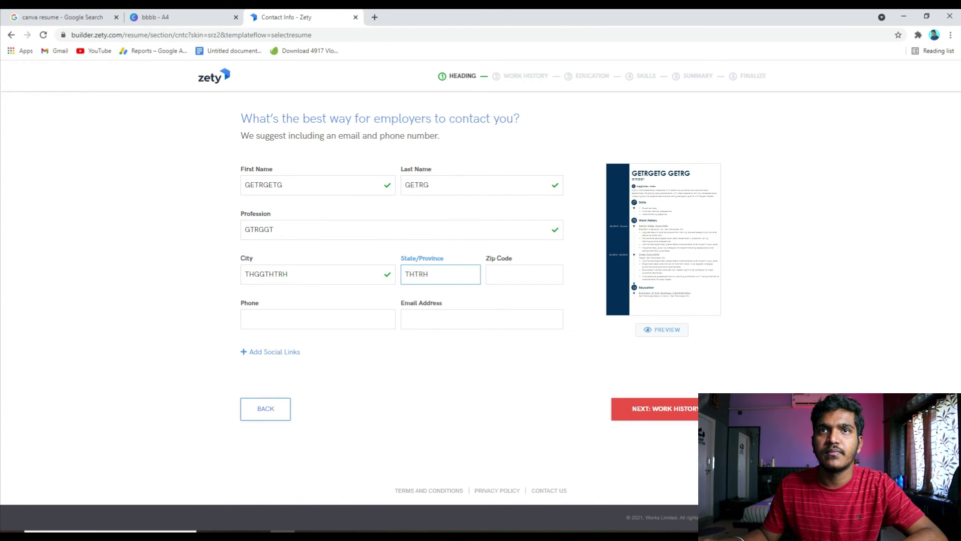
key(Tab)
text(HTRHTRH)
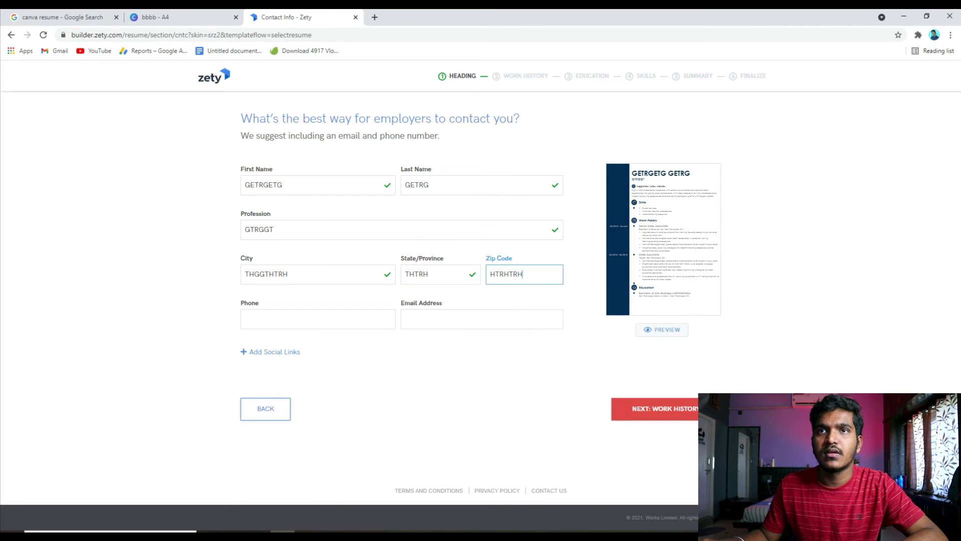
- Enter an email address and submit the heading details
click(481, 319)
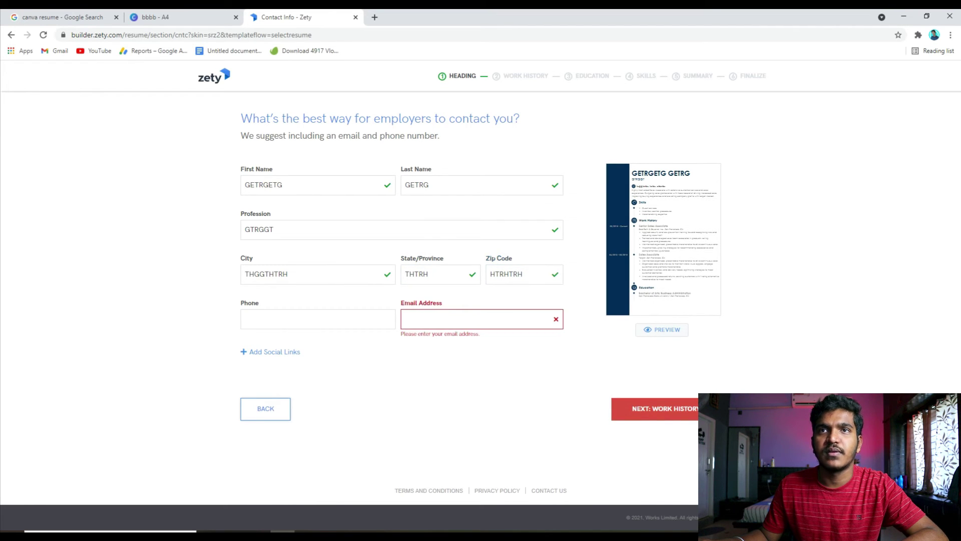
click(317, 319)
key(Return)
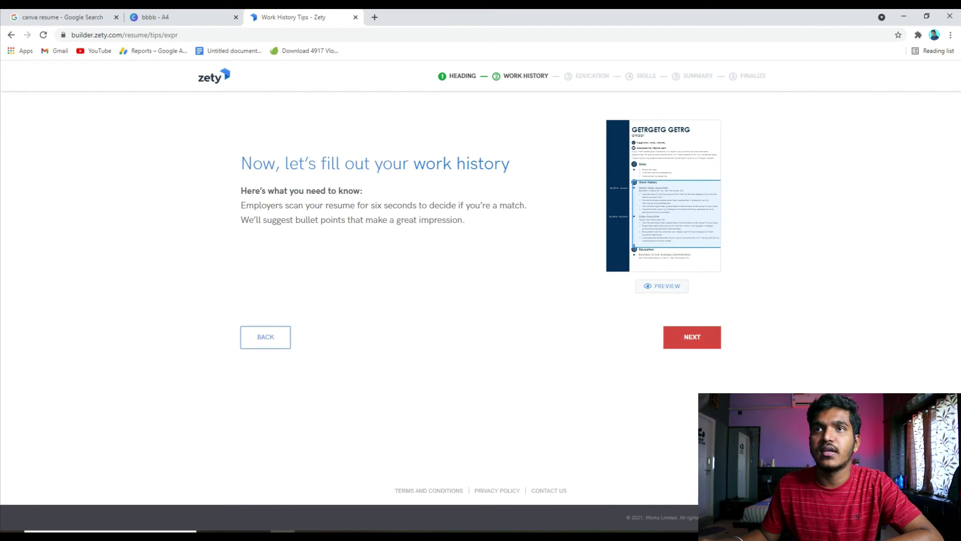
- Fill job title, employer, state and city with placeholder text and set the start date to Mar 2021
key(Return)
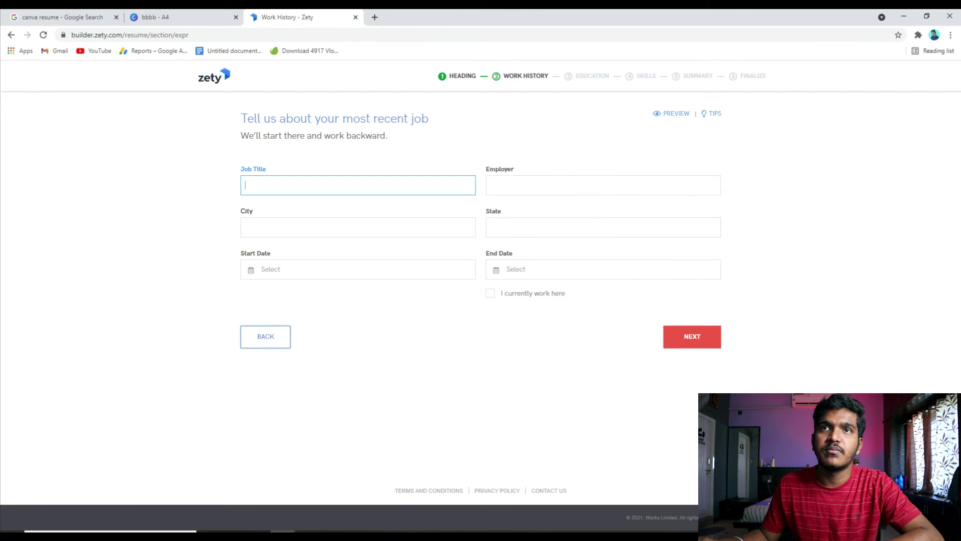
text(YTJYTJYTJ)
key(Tab)
text(JYTJYTJ)
key(Tab)
text(YTJYTJT)
key(Tab)
text(JYTJT)
key(Tab)
text(JYTJ)
key(Up)
key(Right)
key(Return)
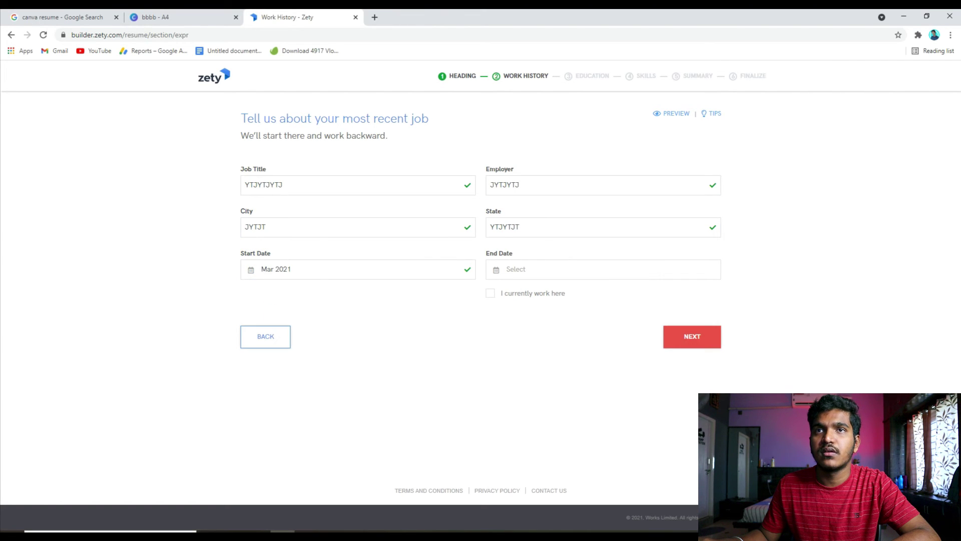
- Mark it as the current job and add two pre-written duty bullets
click(491, 293)
click(692, 337)
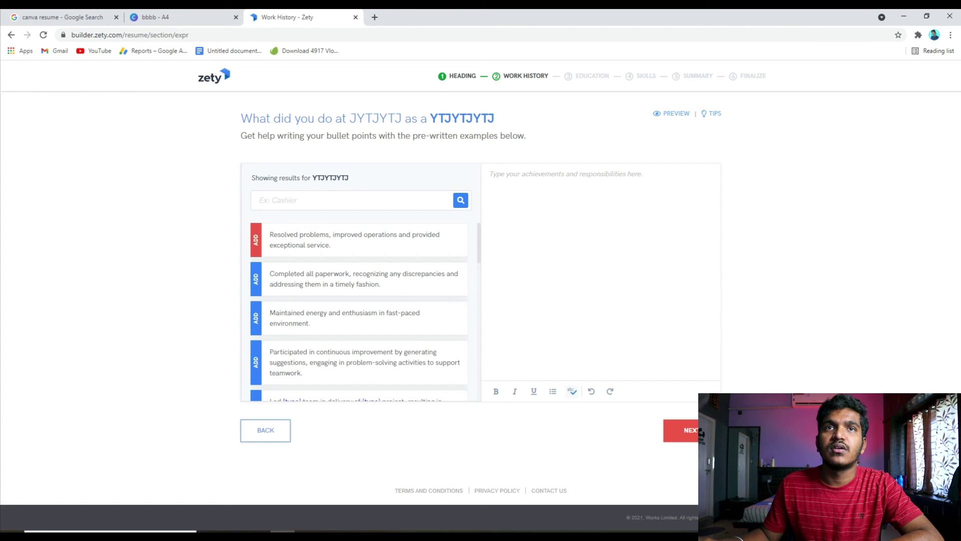
click(256, 279)
click(256, 318)
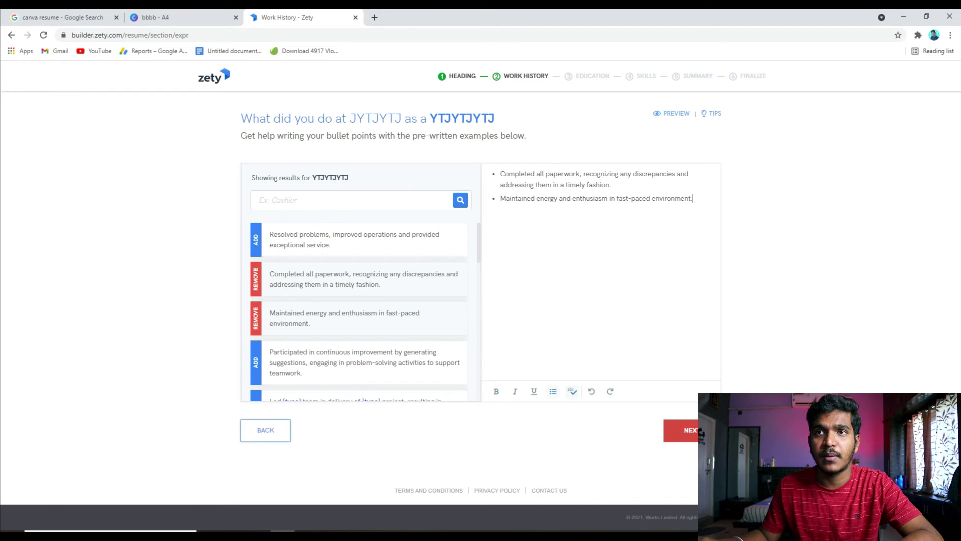
click(691, 430)
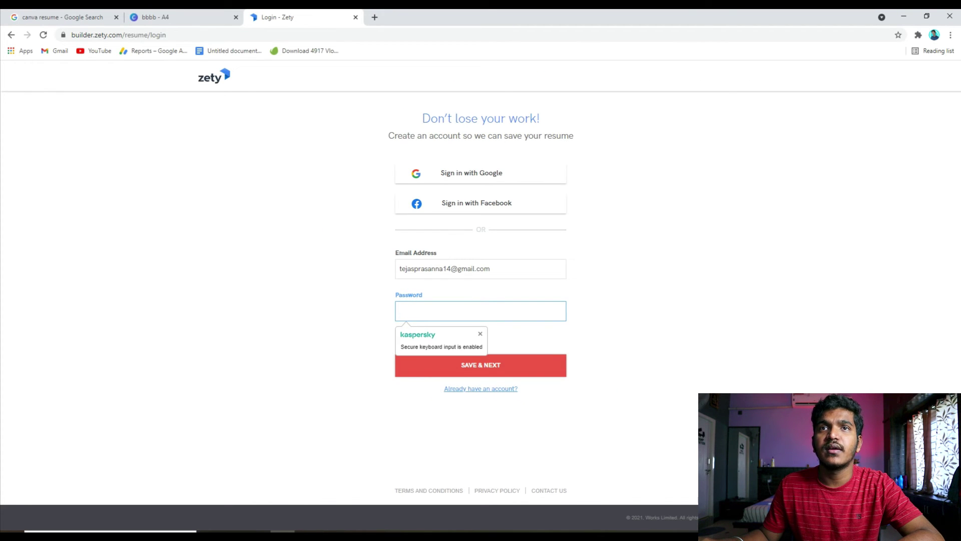
- Sign in with a Google account to save the résumé
click(481, 173)
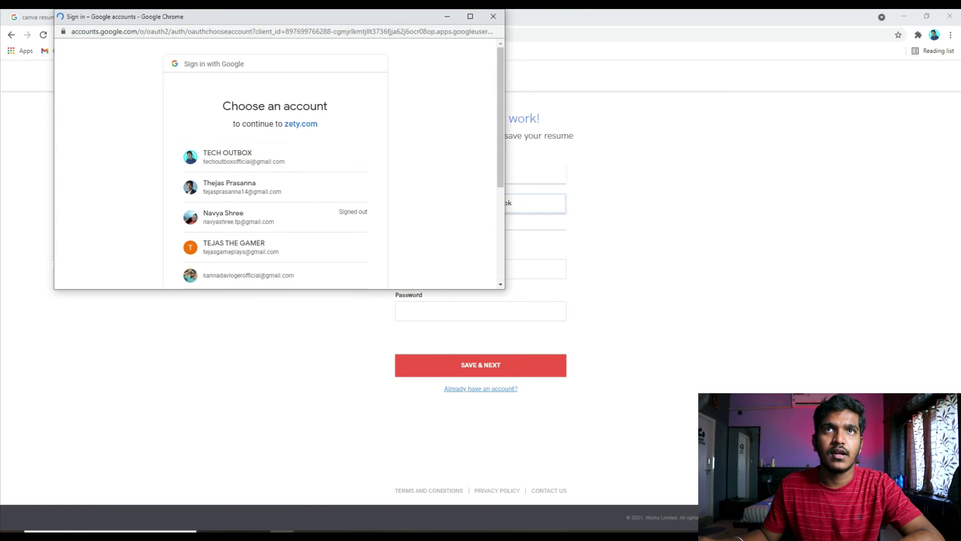
scroll(276, 200, down, 2)
click(249, 175)
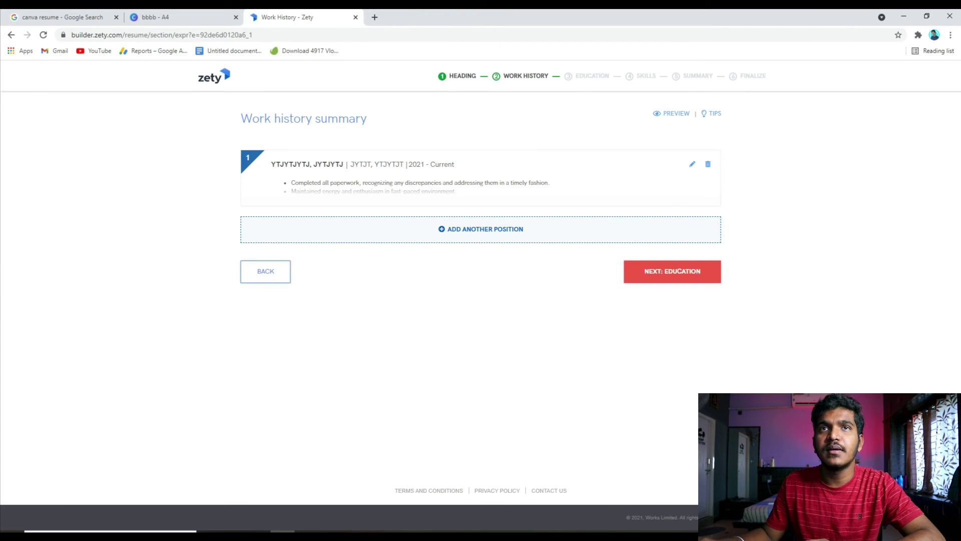
- Add a High School Diploma education entry with school 'JKUKJ' and location 'KUYKUYK'
click(672, 271)
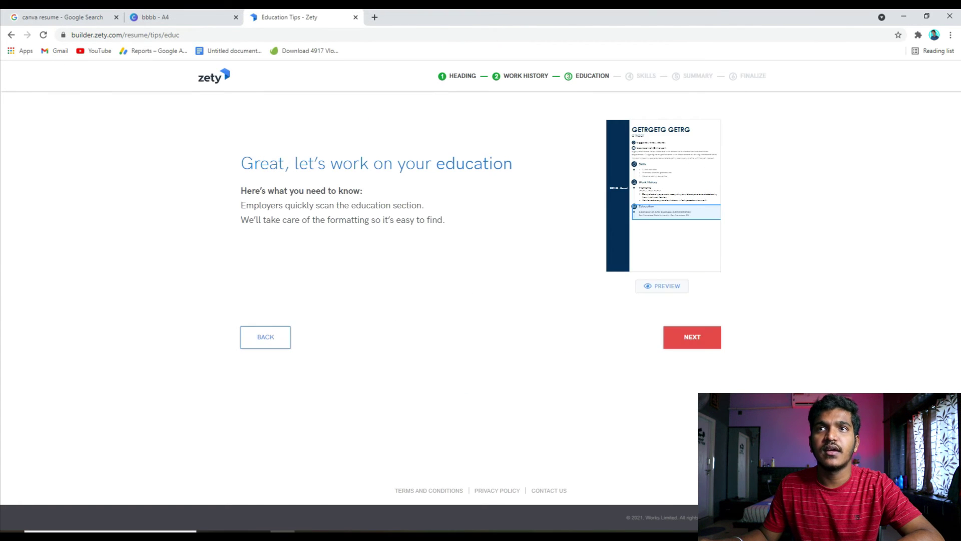
click(692, 336)
text(JKUKJUYKUK)
key(Tab)
text(KUYKUYK)
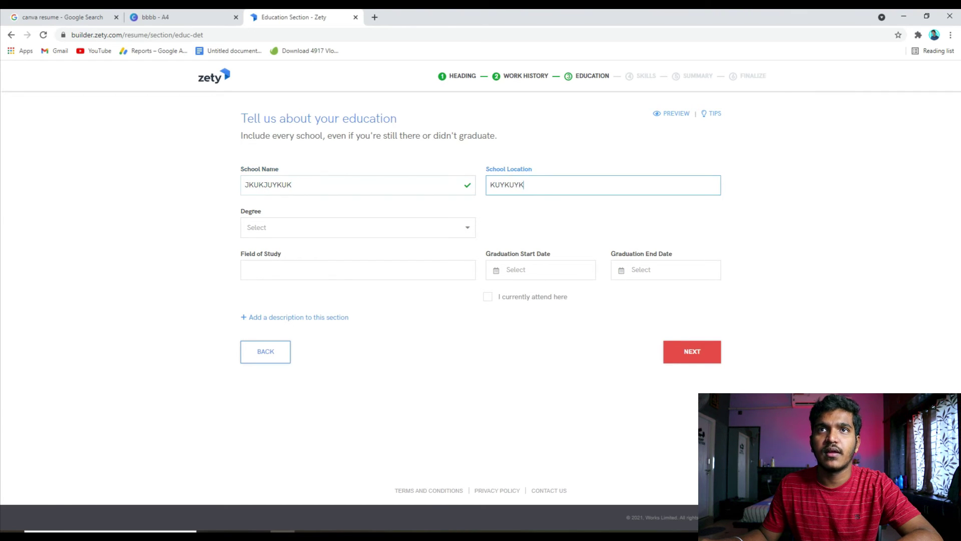
key(Tab)
key(Down)
key(Tab)
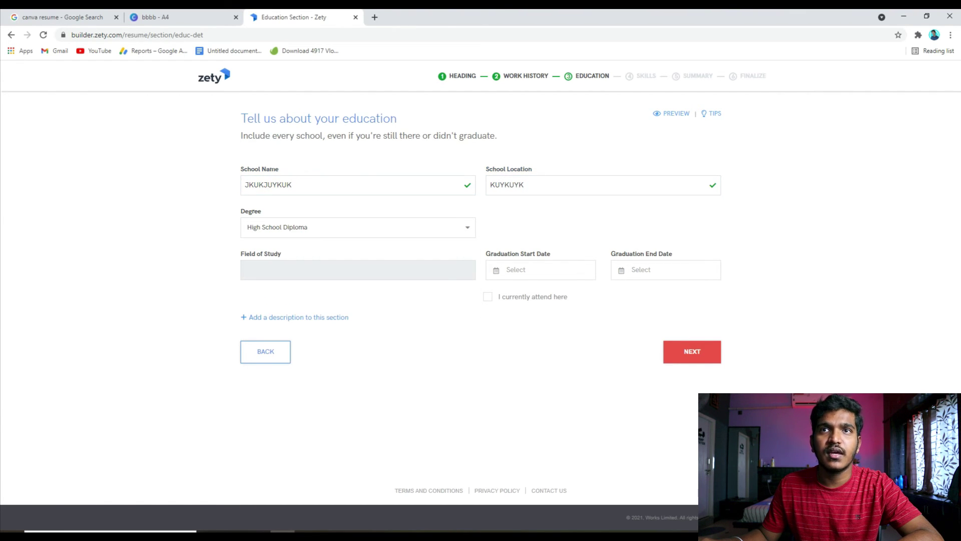
key(Return)
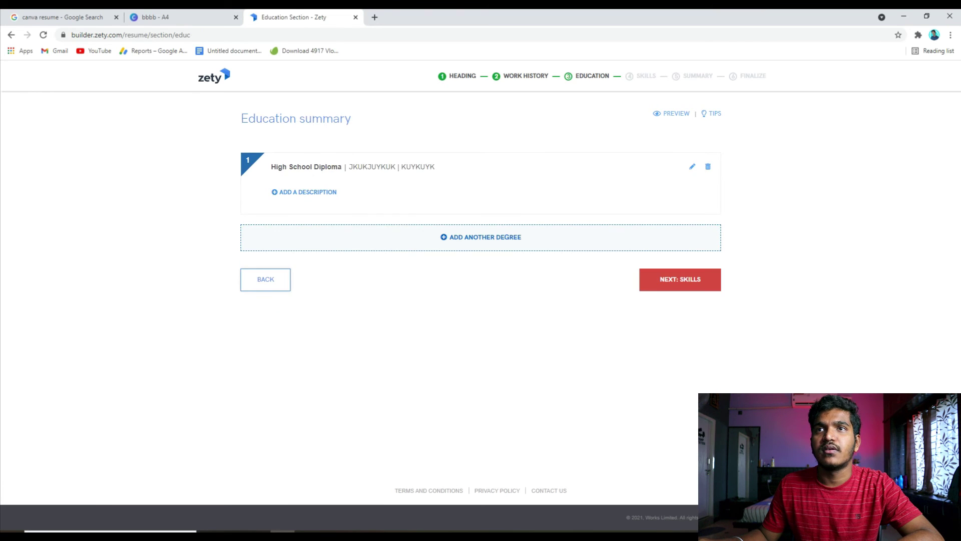
key(Return)
key(Return)
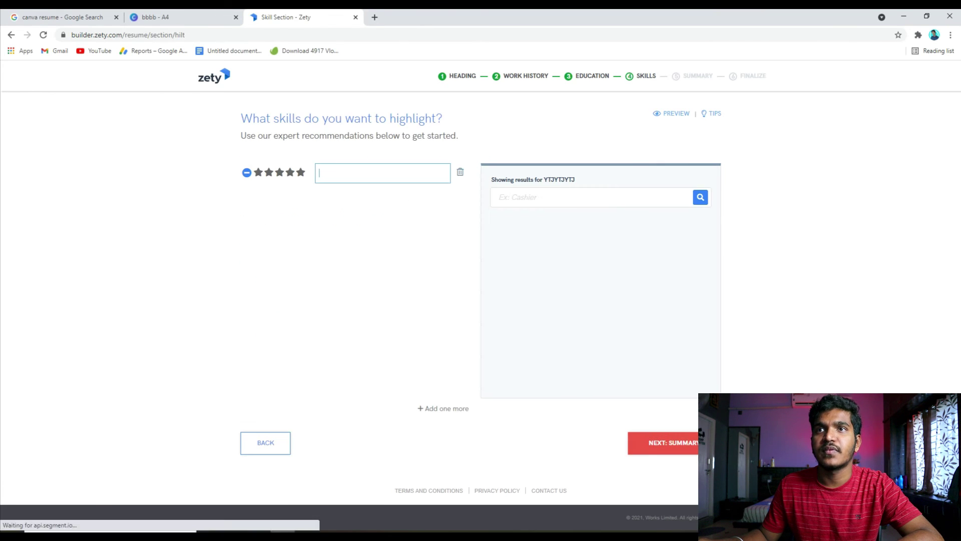
- Add skills Multitasking abilities, Cultural awareness, Written Communication and Responsible, then continue to Summary
click(541, 234)
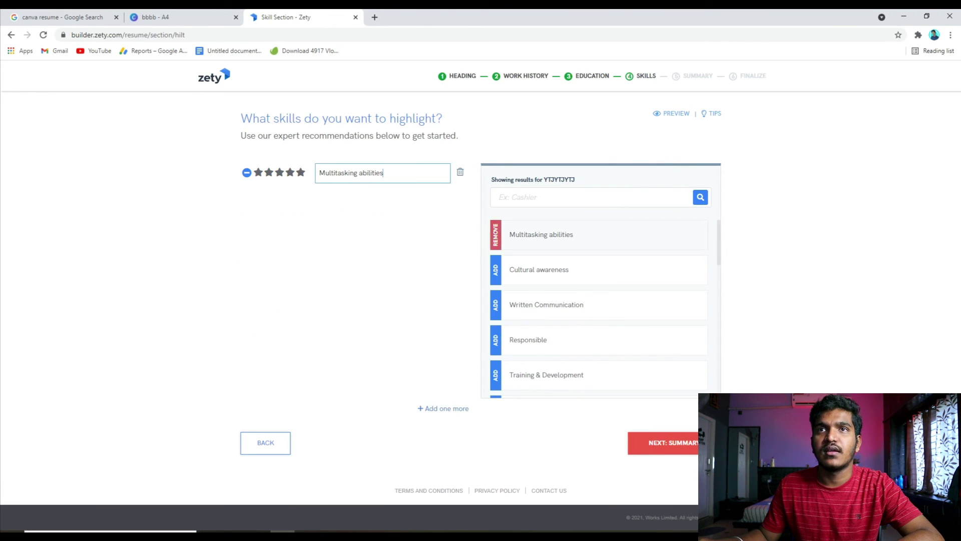
click(539, 270)
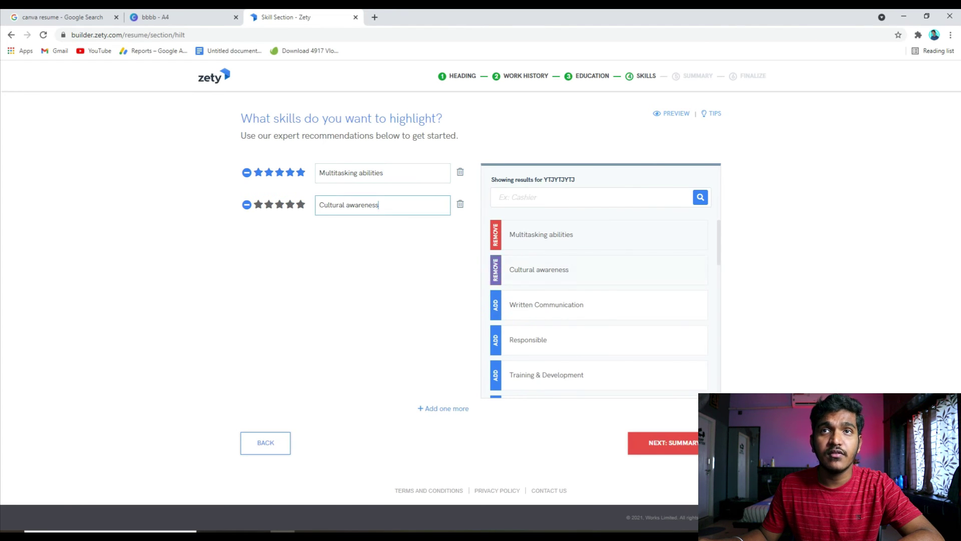
click(546, 305)
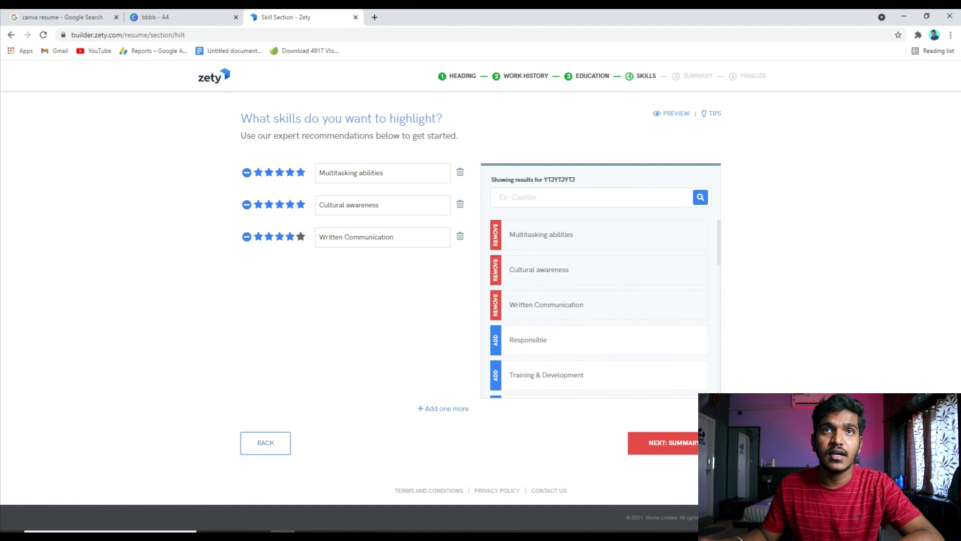
click(529, 340)
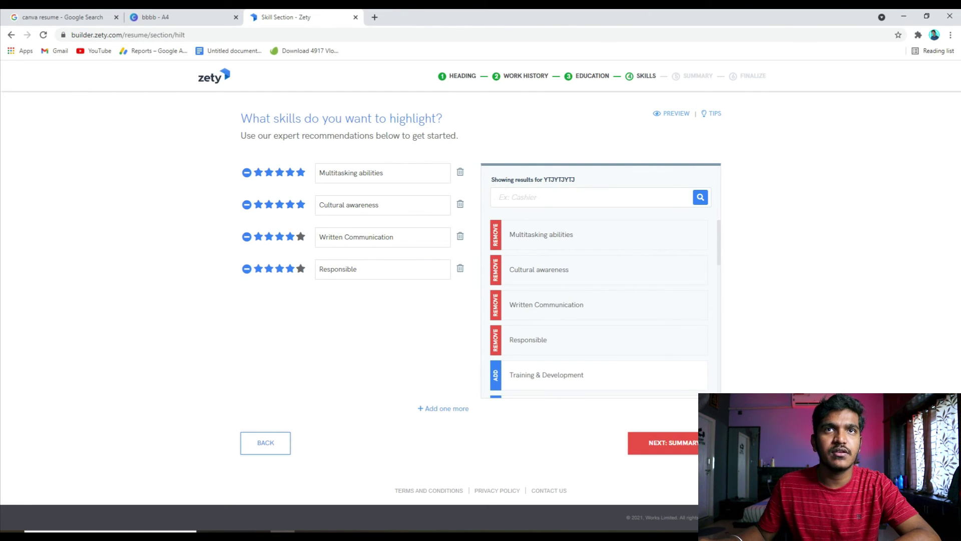
click(666, 443)
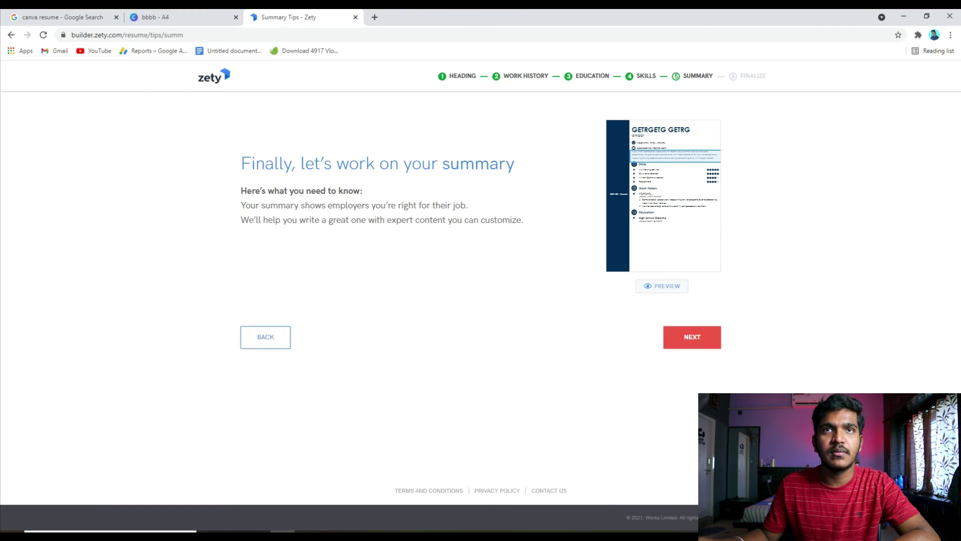
- Insert the first suggested summary, include a Languages section, and review the finished Concept résumé
click(252, 255)
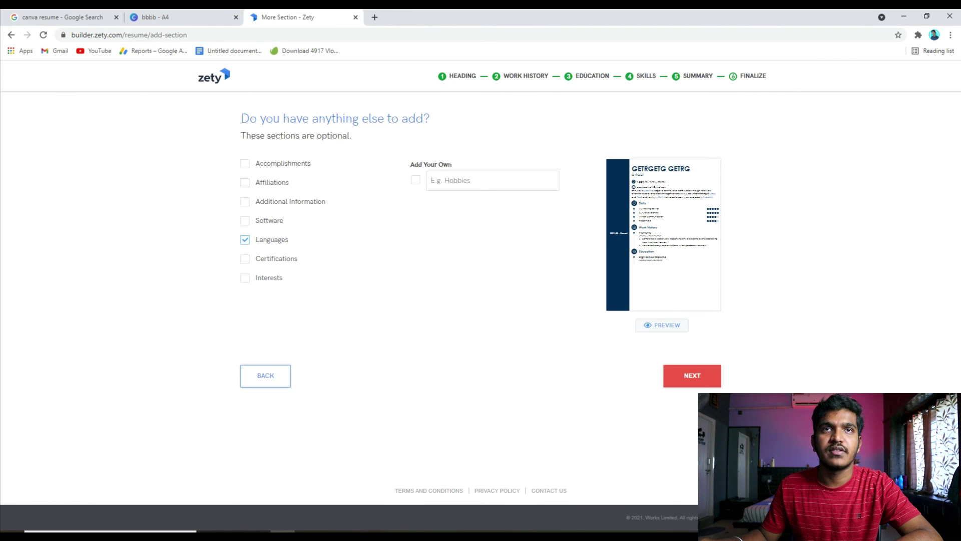
click(692, 375)
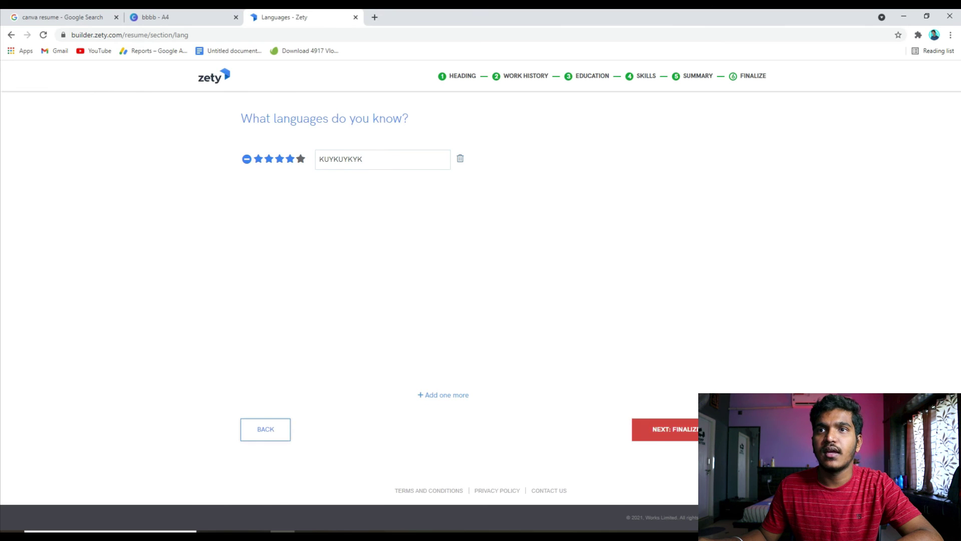
click(666, 429)
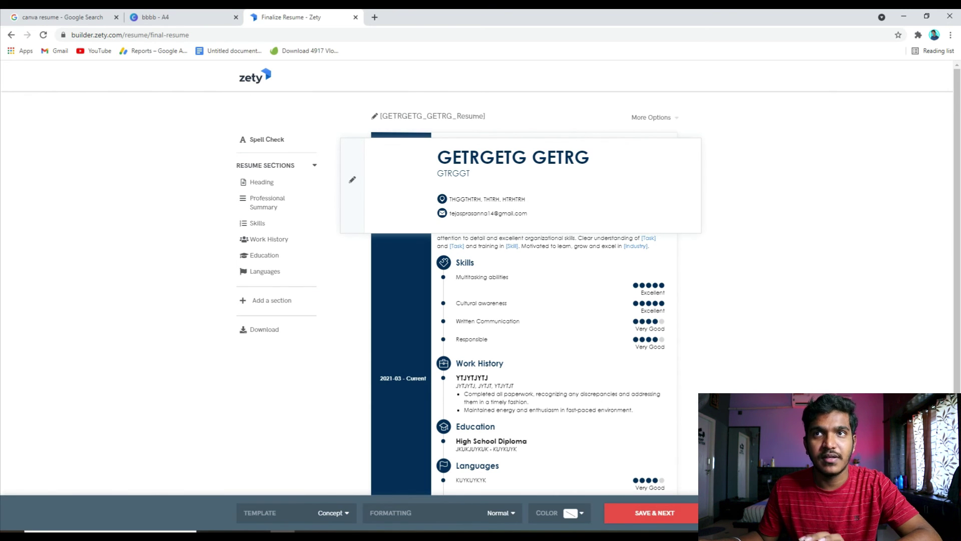
scroll(524, 275, down, 2)
scroll(524, 275, up, 2)
scroll(524, 275, down, 2)
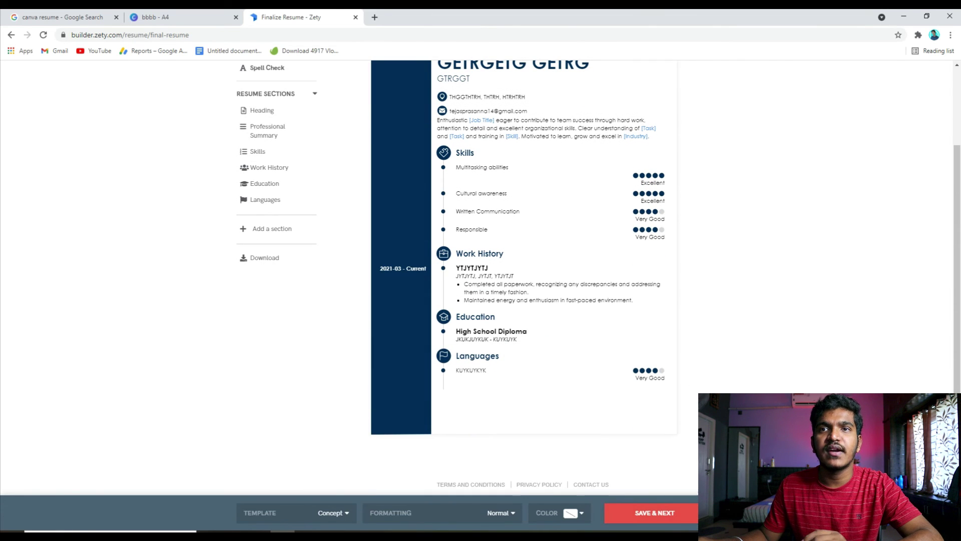